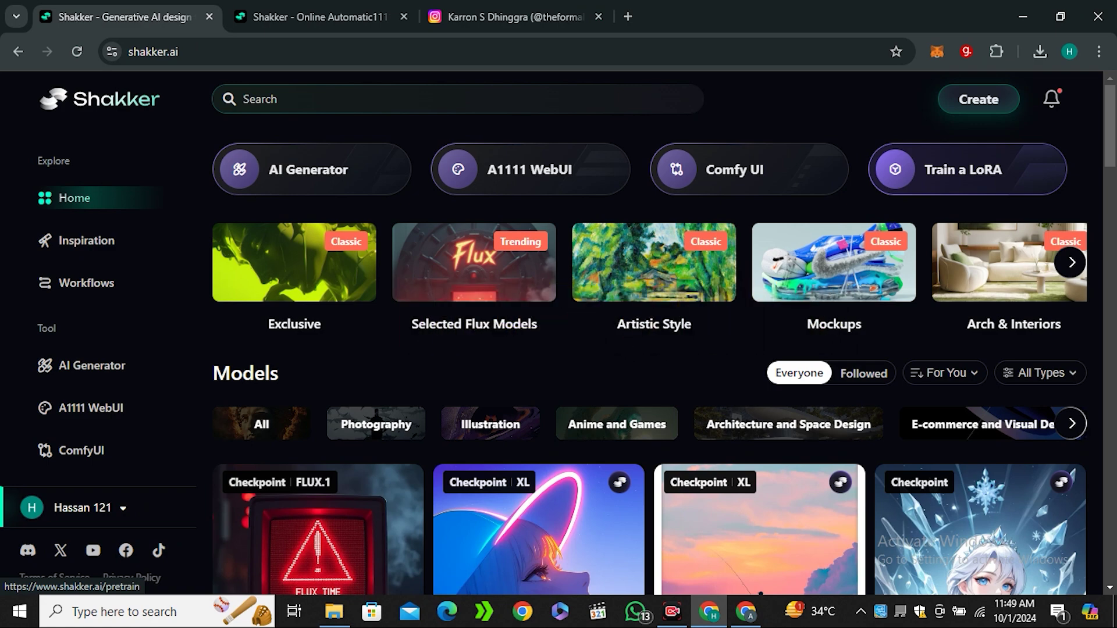
Browse the Models gallery on the home page to see which checkpoints and LoRAs are offered.
scroll(474, 262, down, 3)
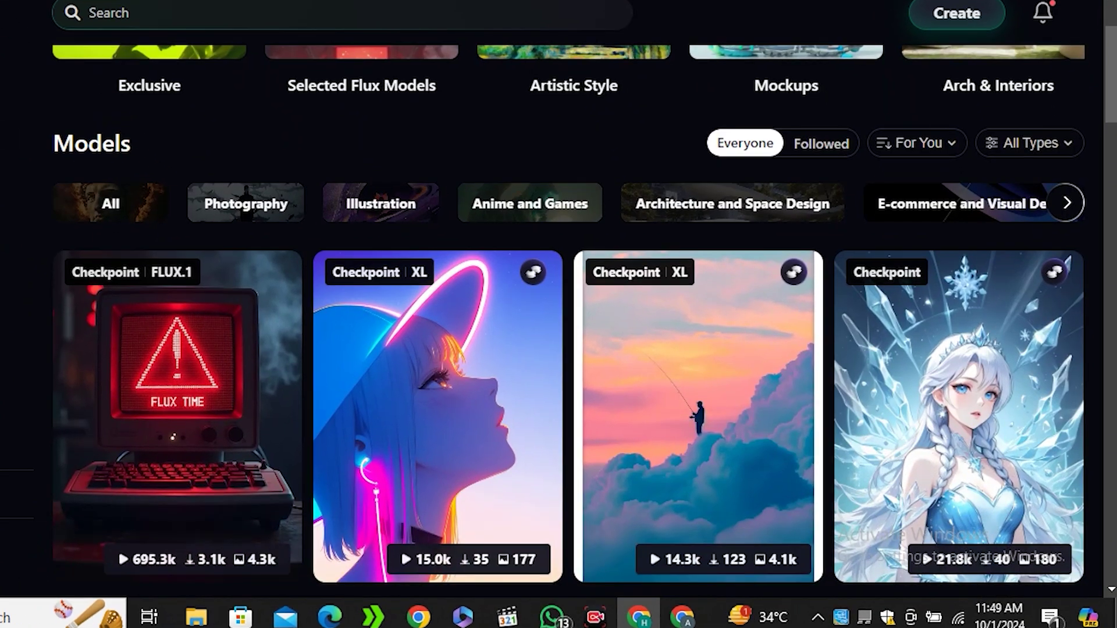
scroll(437, 291, down, 3)
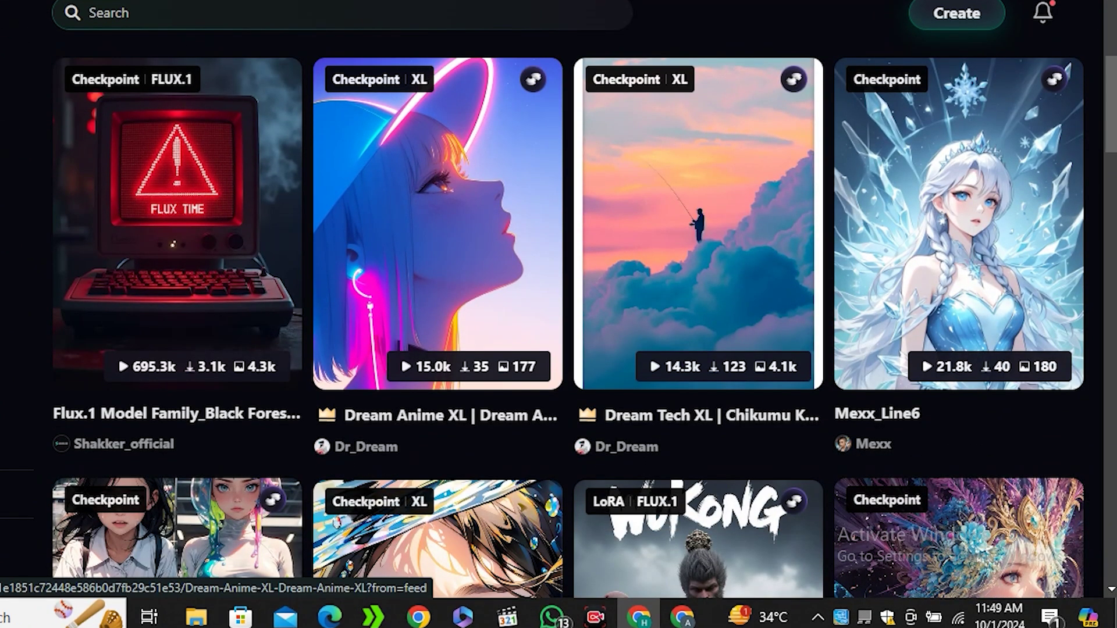
scroll(437, 262, down, 2)
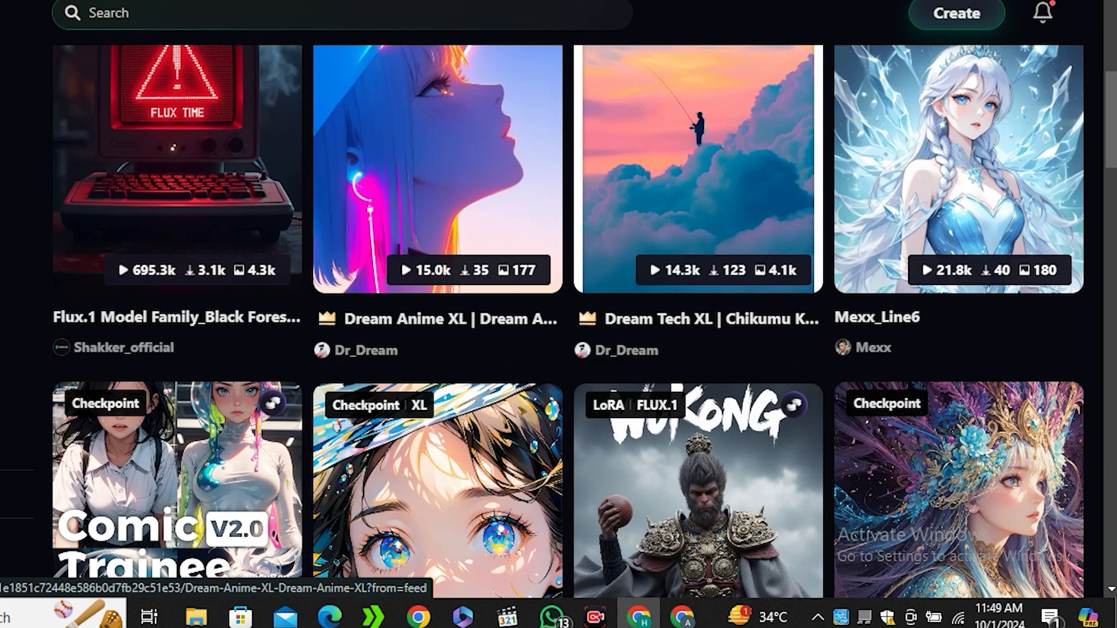
scroll(437, 262, down, 5)
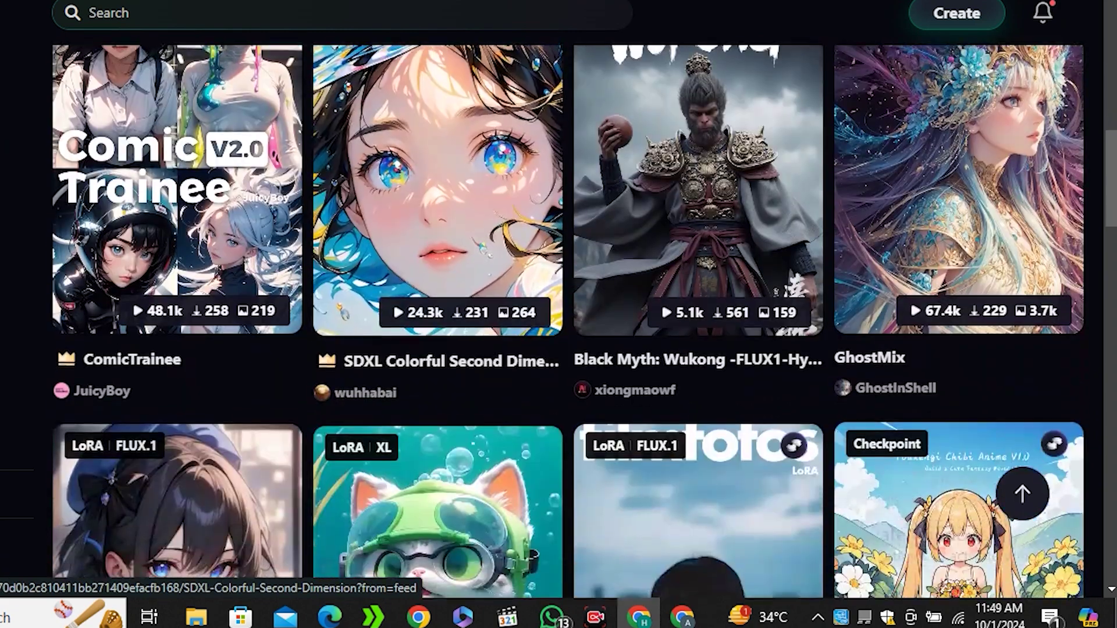
scroll(437, 261, down, 4)
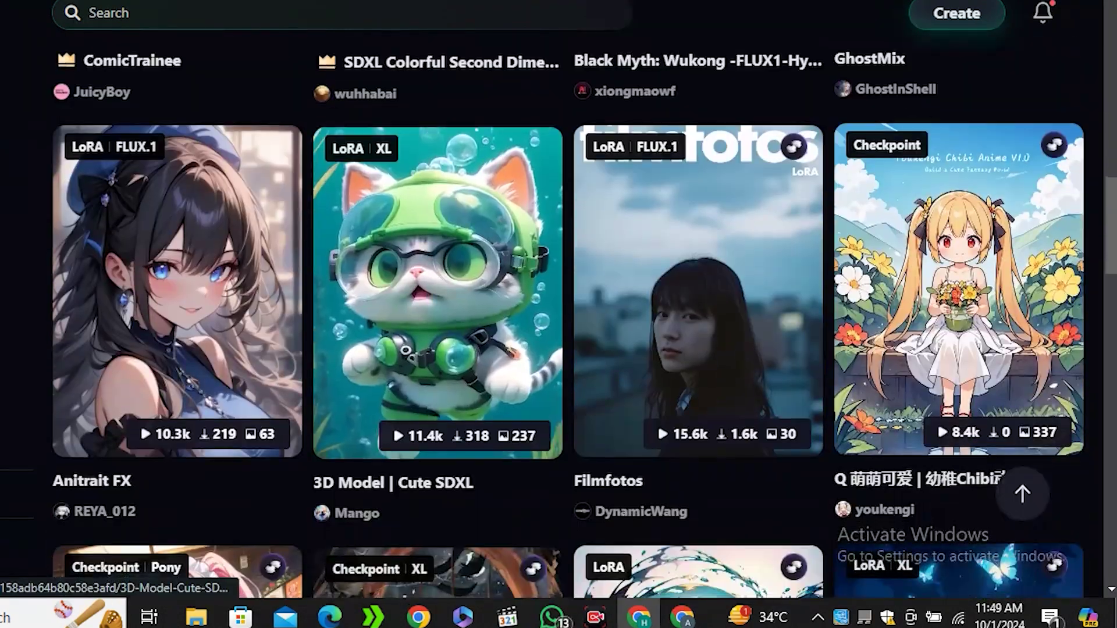
scroll(438, 262, down, 7)
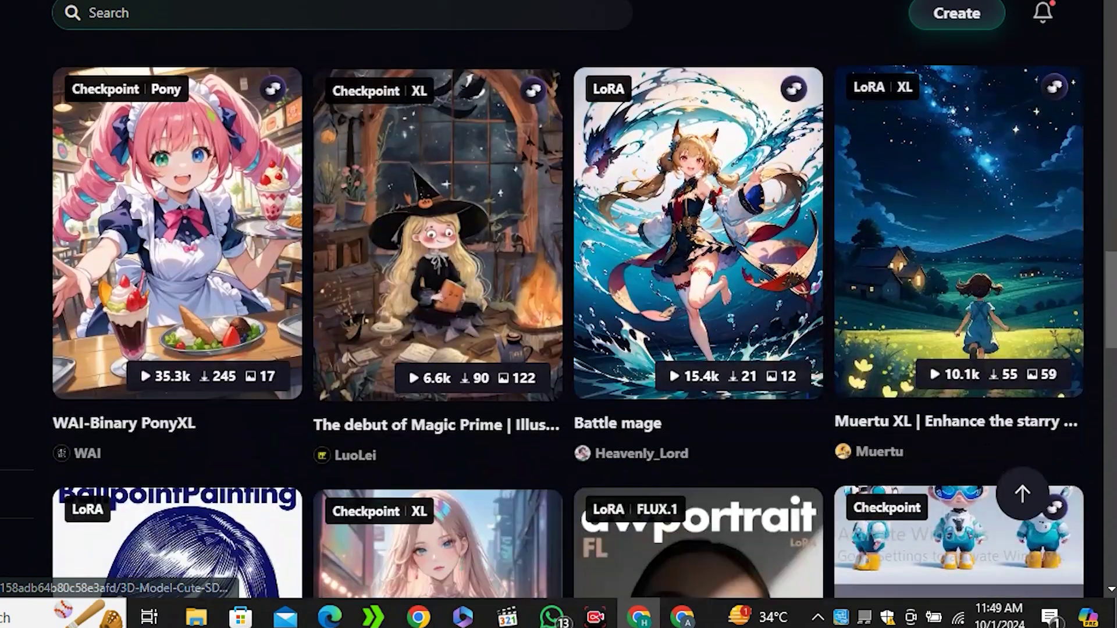
scroll(438, 262, down, 4)
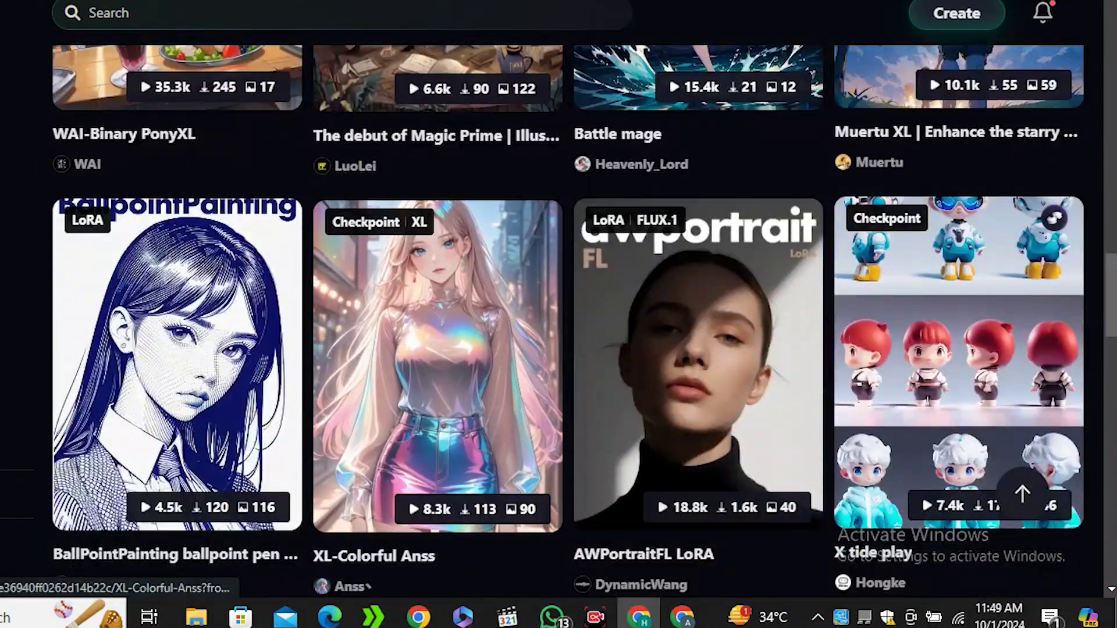
scroll(438, 262, down, 6)
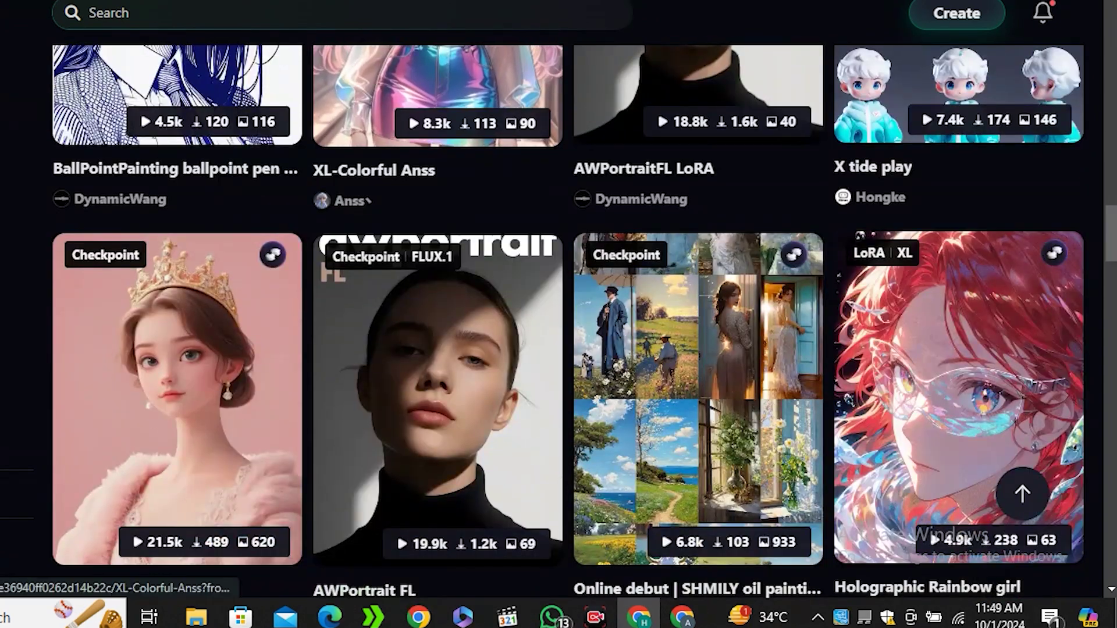
scroll(437, 262, down, 1)
scroll(437, 262, down, 2)
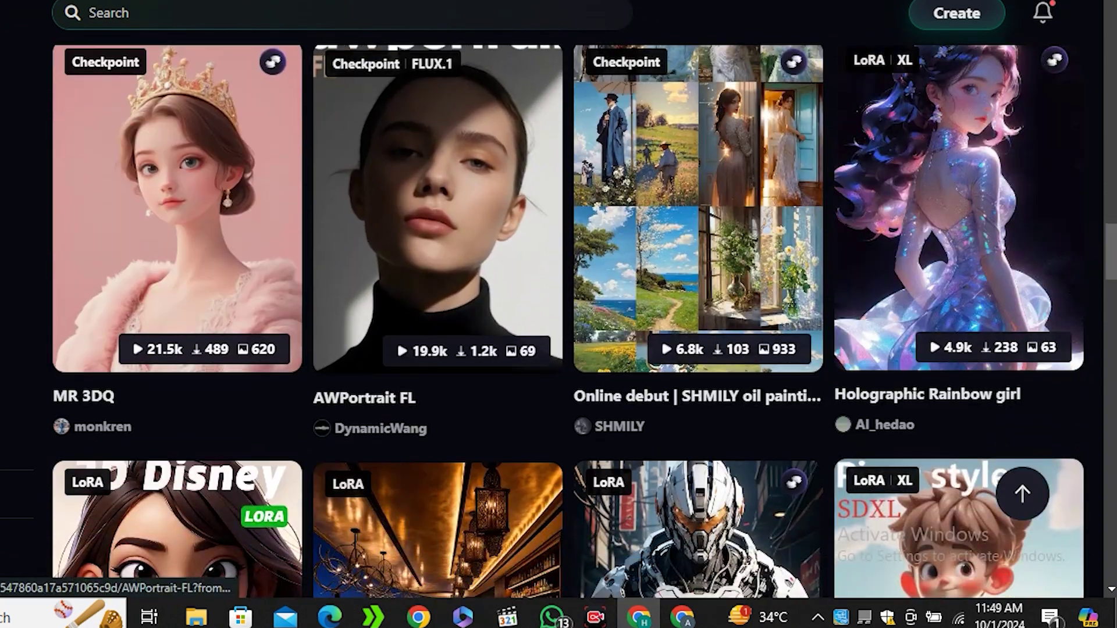
scroll(438, 261, down, 2)
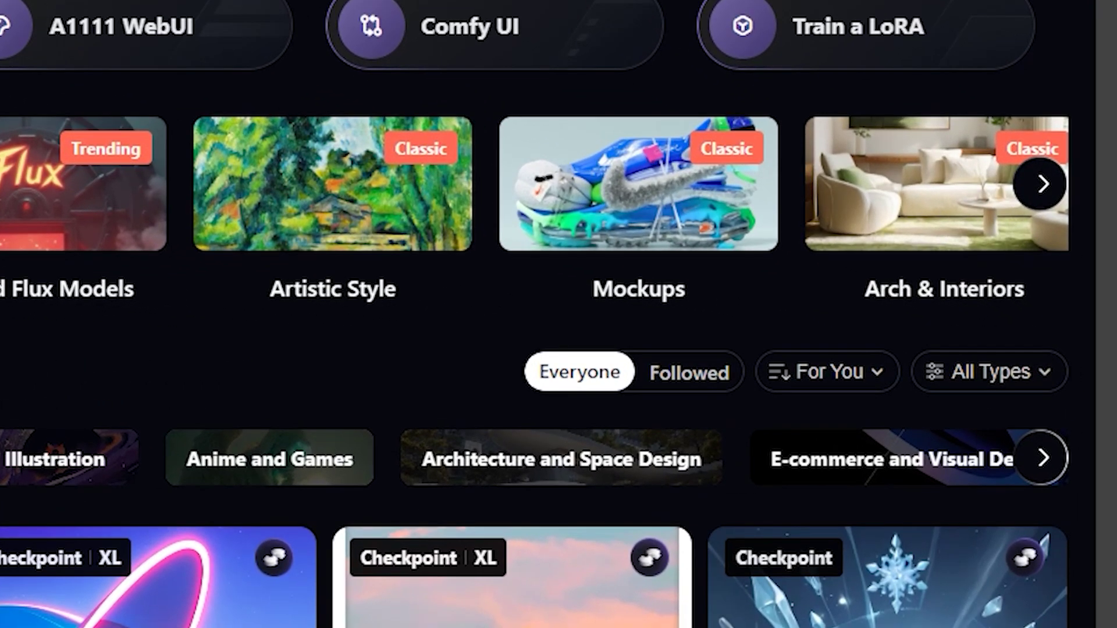
Filter the model gallery by the FLUX.1 base model.
click(1040, 373)
scroll(733, 378, down, 4)
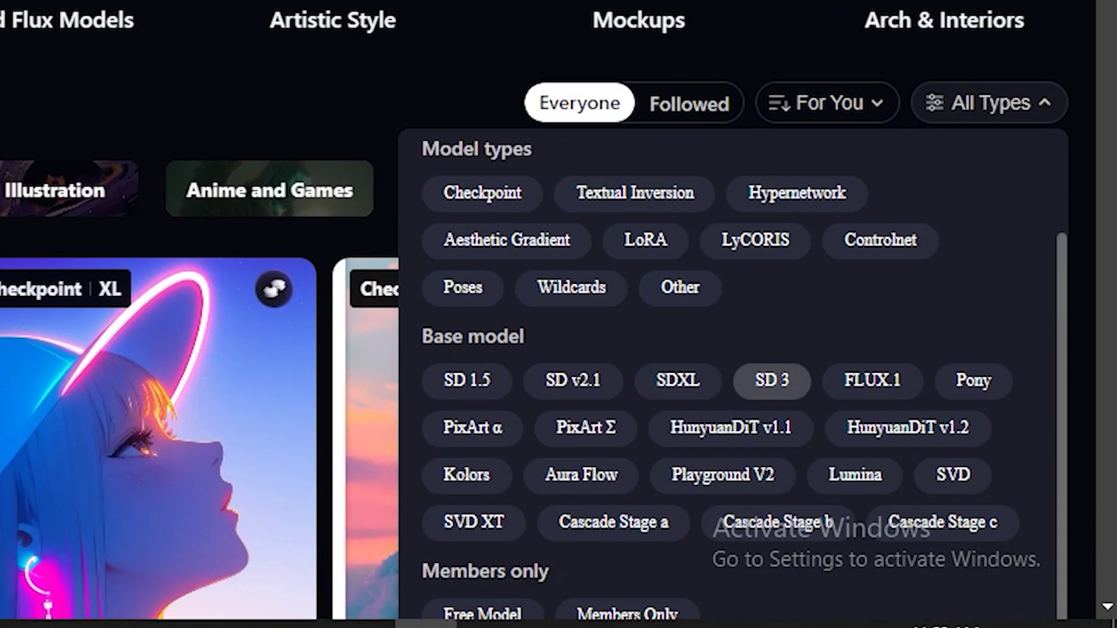
scroll(773, 381, down, 3)
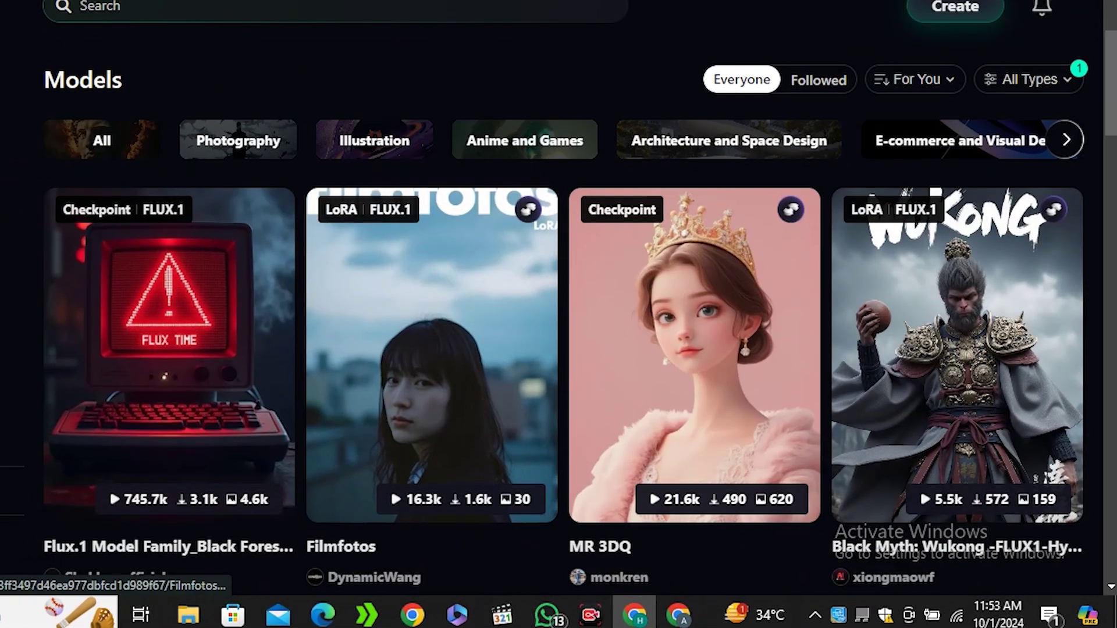
Browse the filtered FLUX.1 models and examine the page of the Innovative@flux-Authentic Film Photography model.
scroll(169, 349, down, 2)
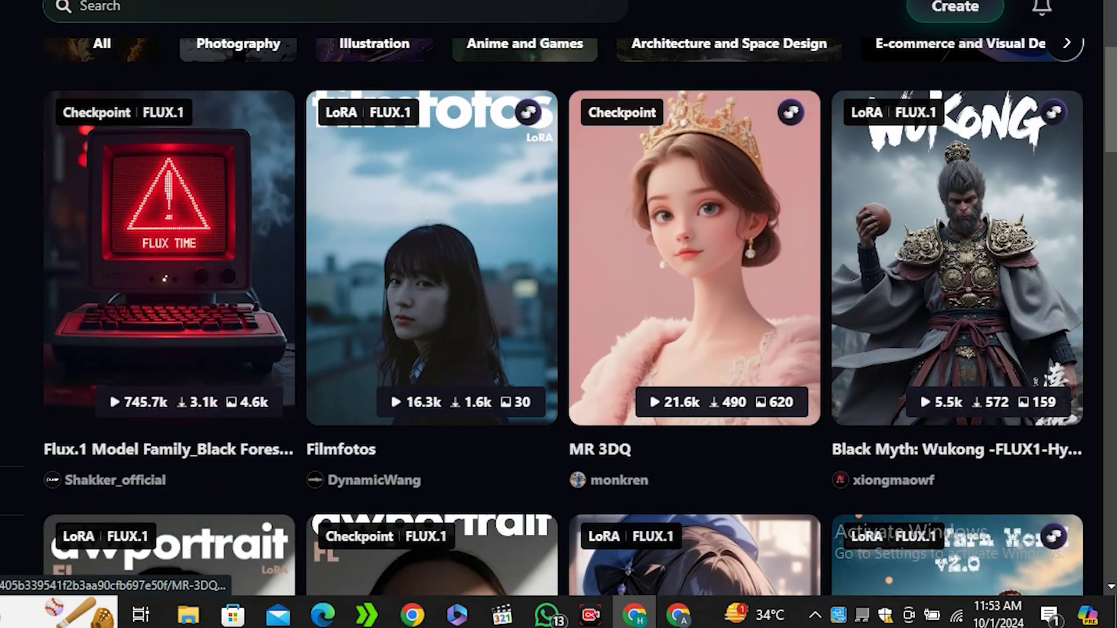
scroll(692, 349, down, 6)
scroll(692, 349, down, 20)
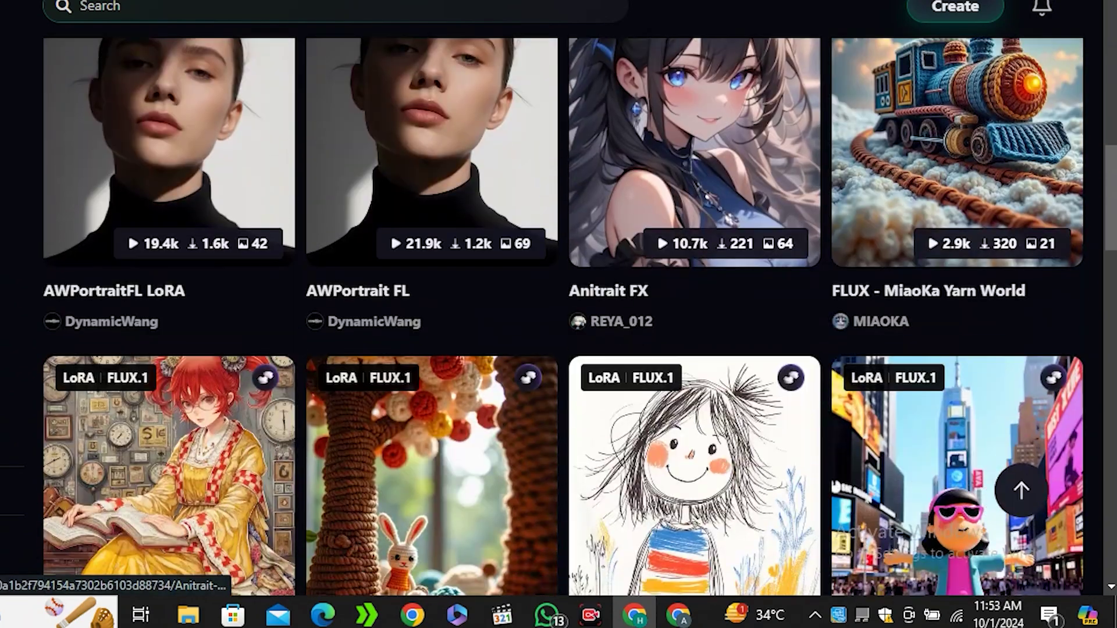
scroll(692, 349, down, 20)
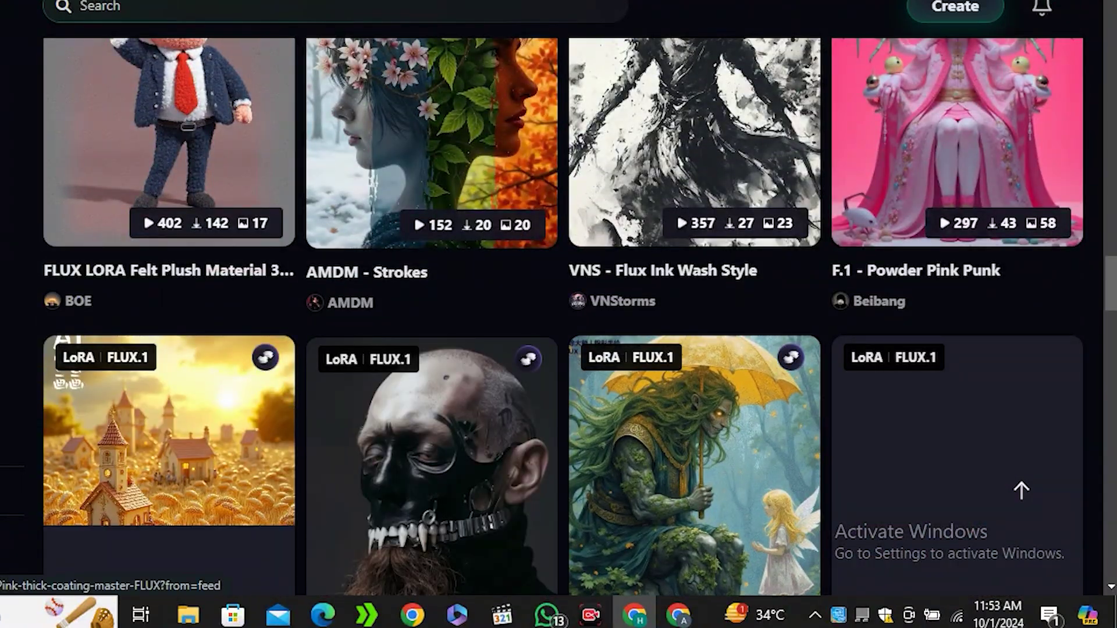
scroll(558, 315, down, 5)
scroll(430, 291, down, 5)
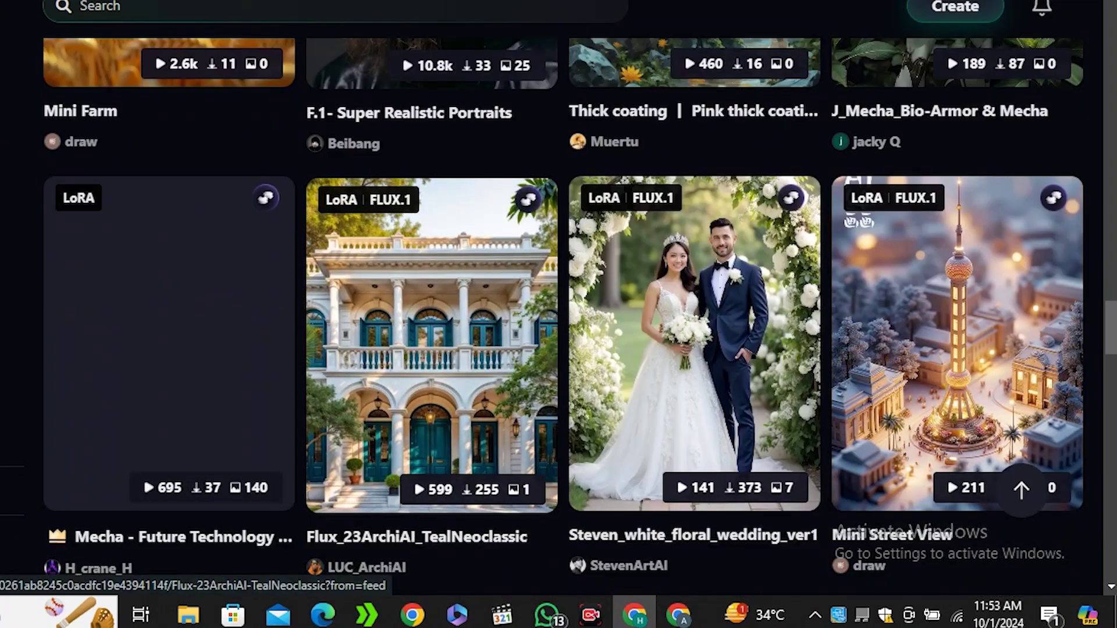
scroll(431, 349, down, 3)
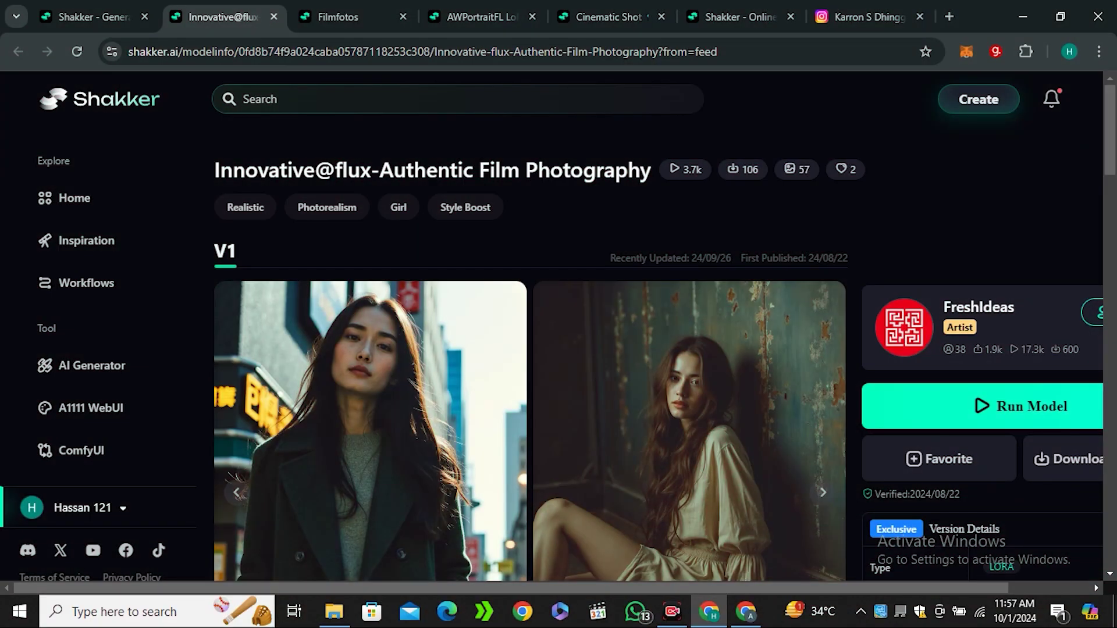
scroll(558, 349, down, 3)
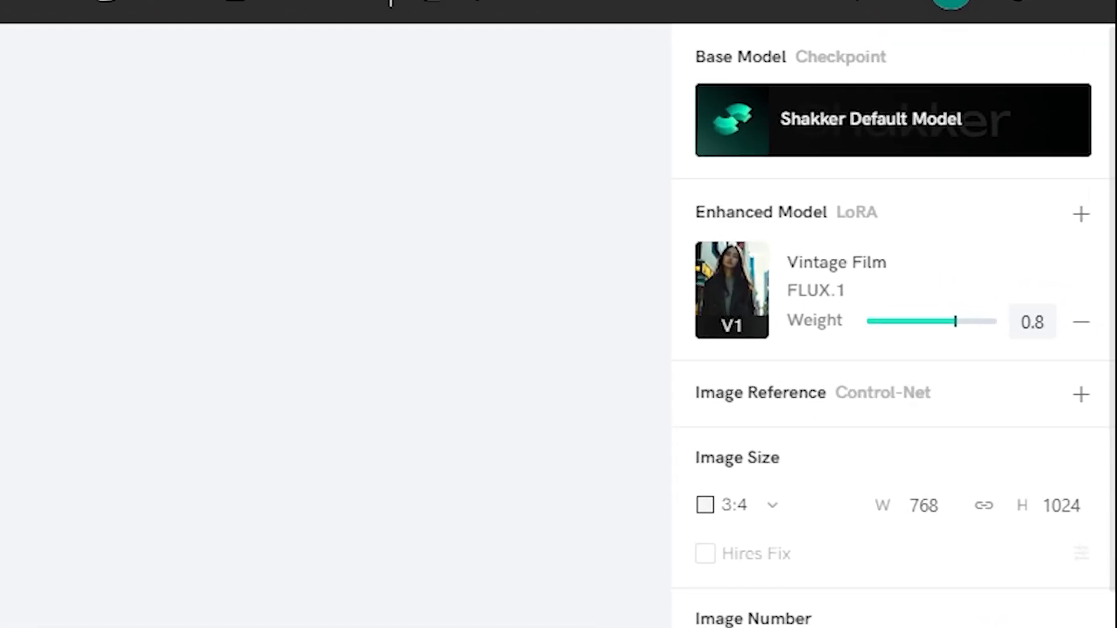
Raise the Vintage Film LoRA's weight to 0.9 and return it to 0.8.
drag(956, 321, 940, 322)
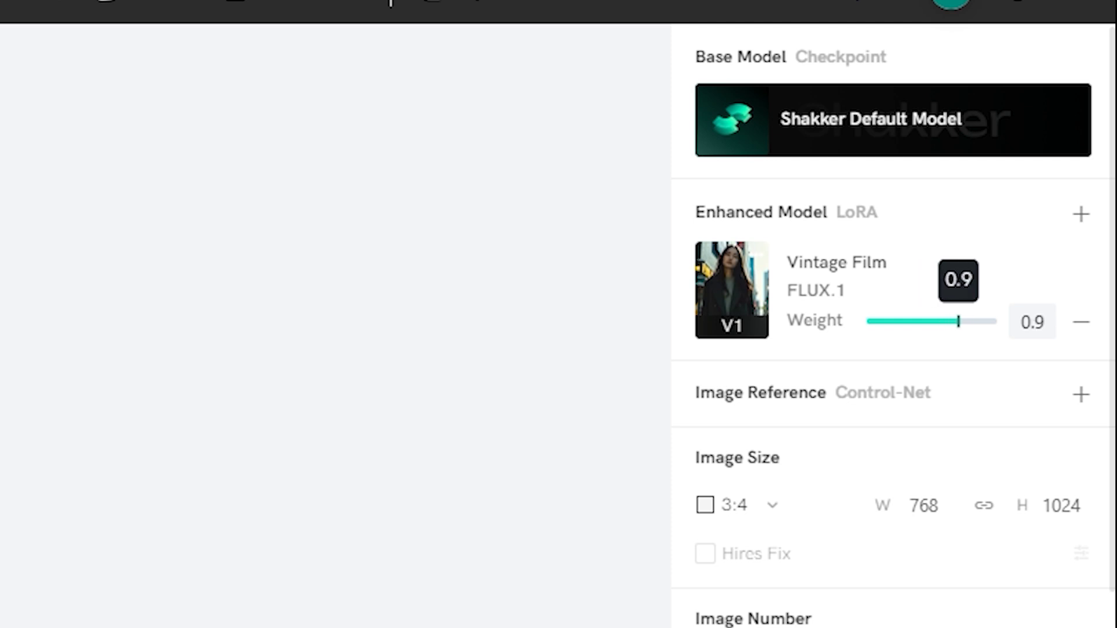
key(Right)
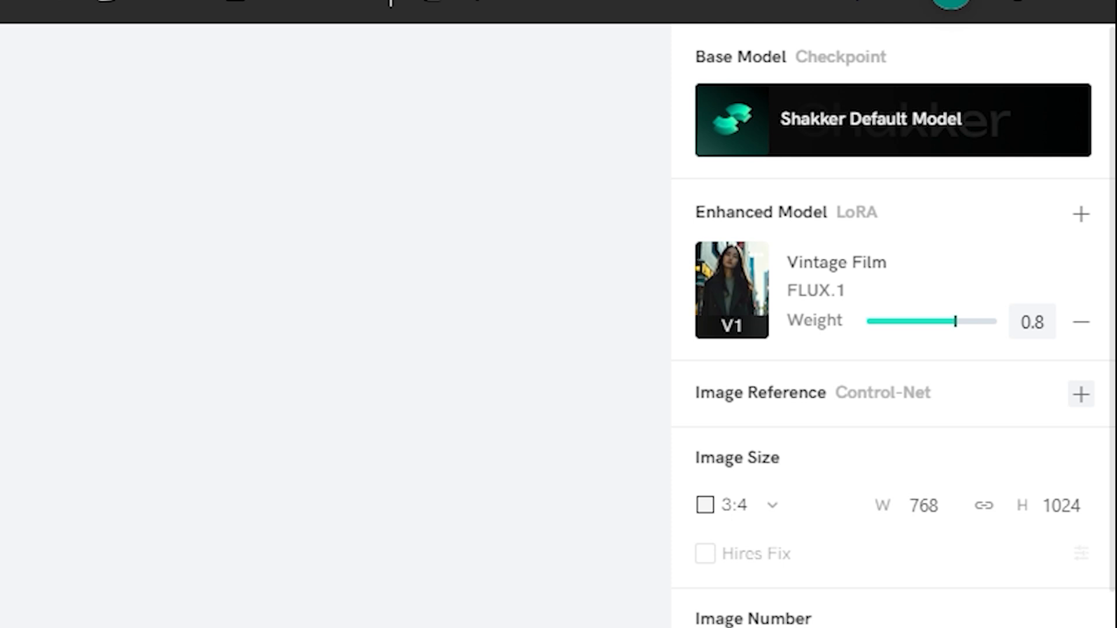
Open the Control-Net image reference settings, close them, and review the image size and generation parameter options.
click(1081, 394)
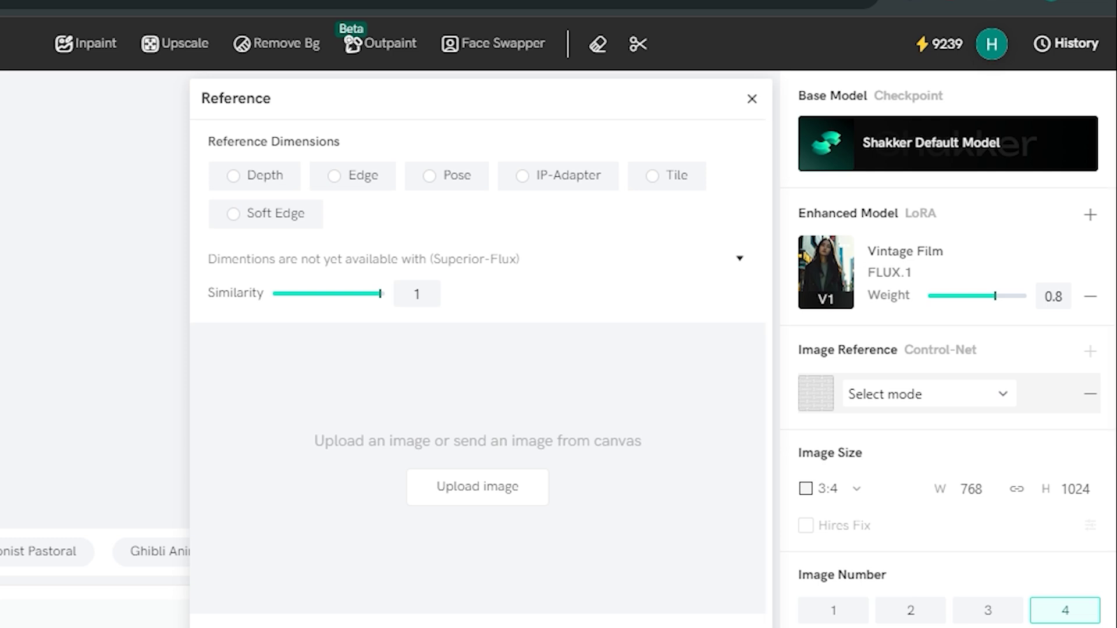
key(Escape)
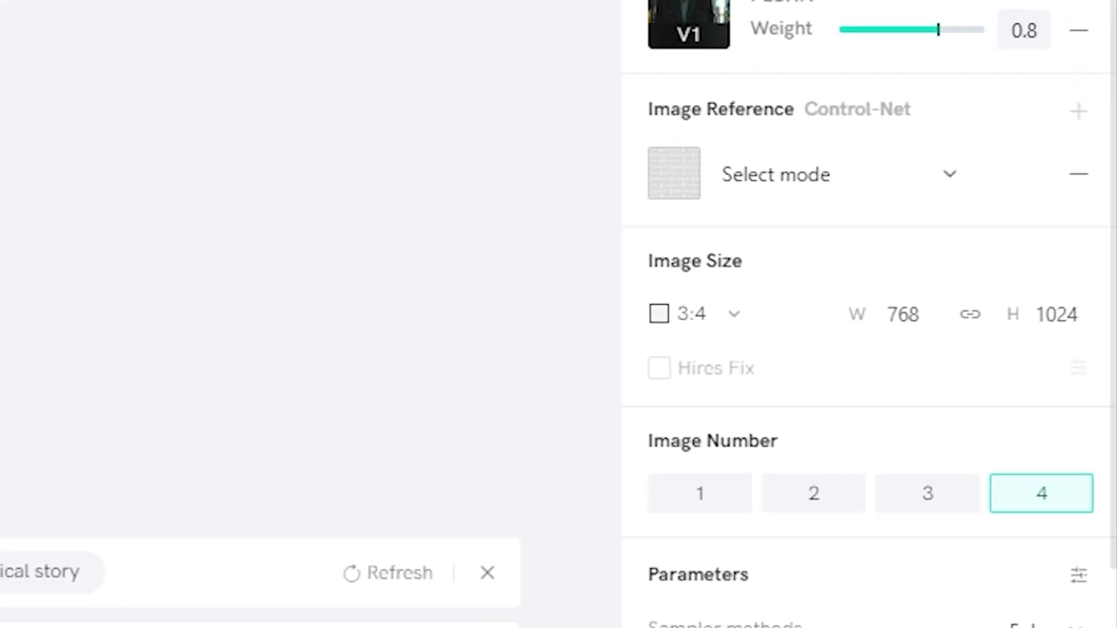
click(734, 314)
scroll(869, 314, down, 3)
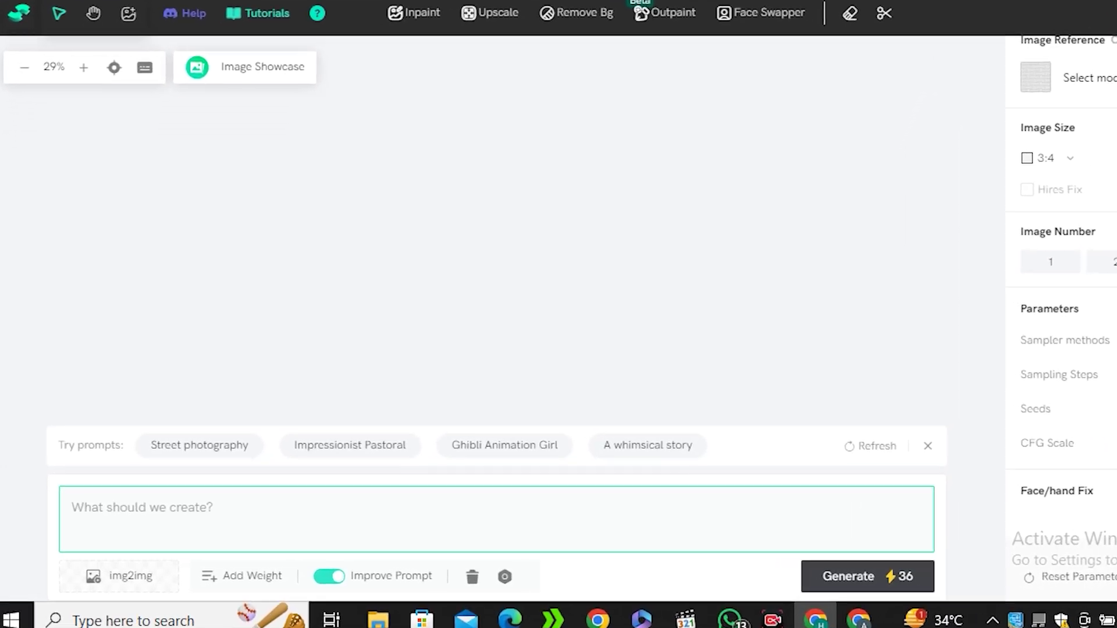
Write a prompt starting "A woman wearing white tank top with short hairs" and ending with "phone booth".
text(A)
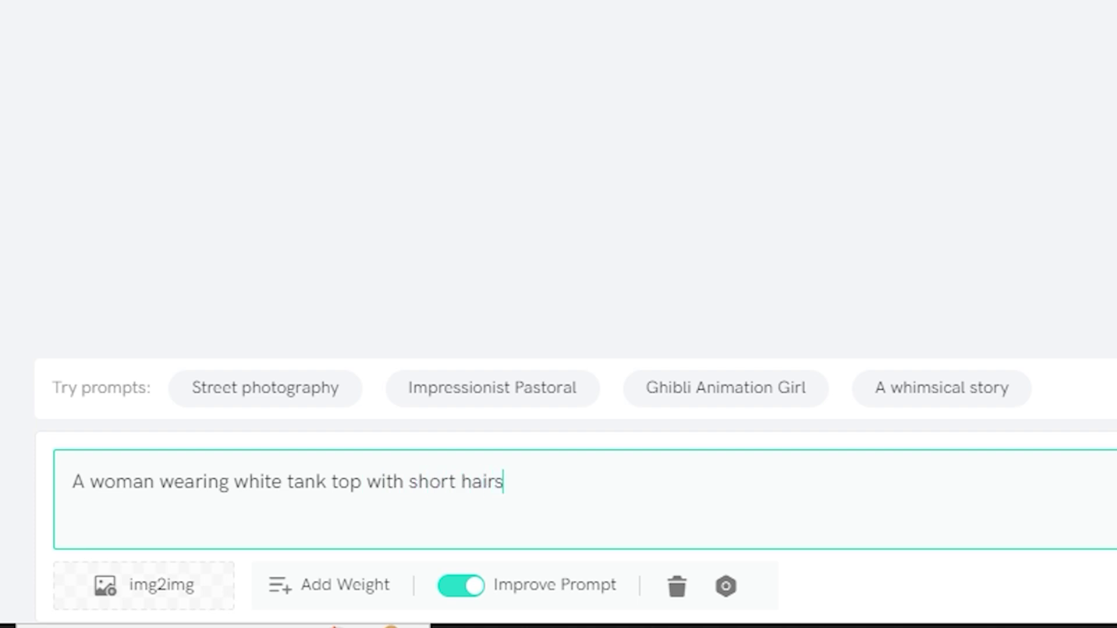
text(hone booth)
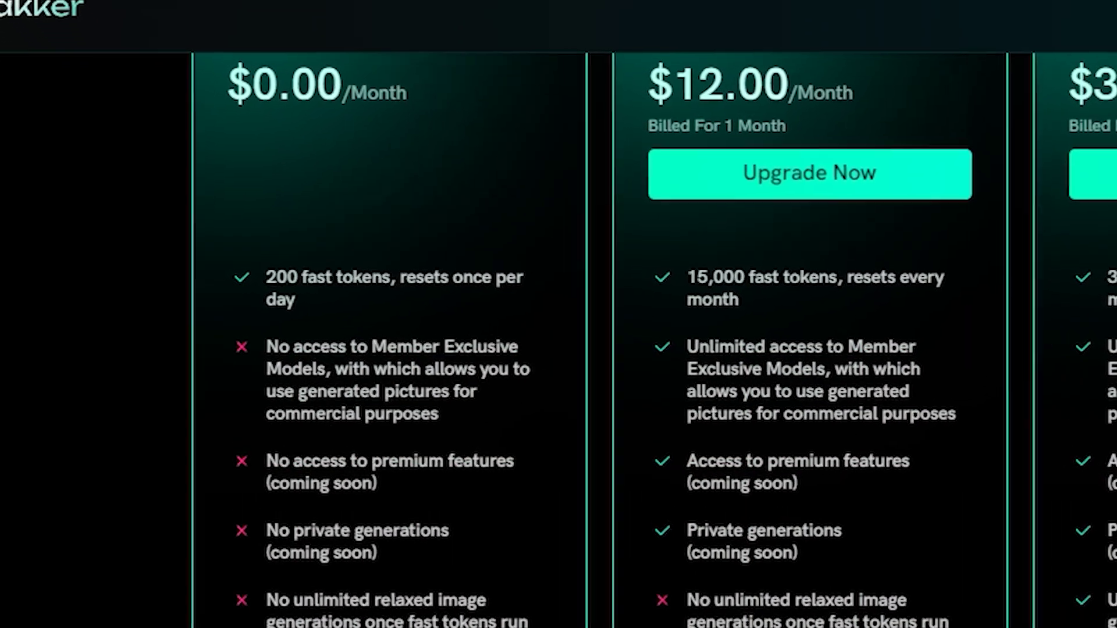
Examine the free plan's token allowance on the pricing page.
drag(318, 284, 441, 284)
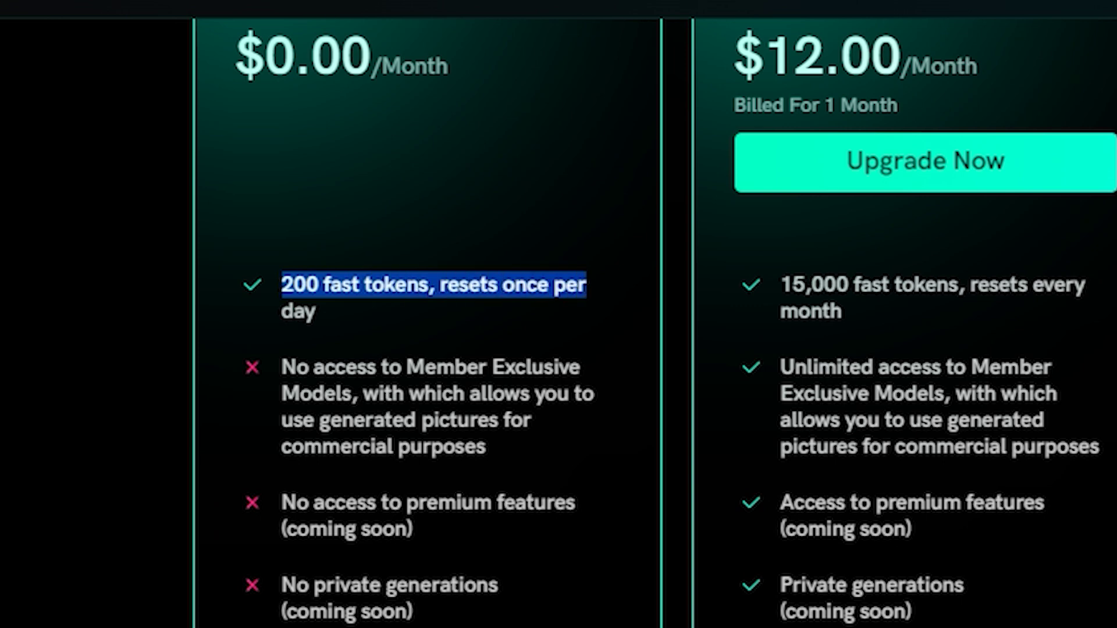
click(315, 311)
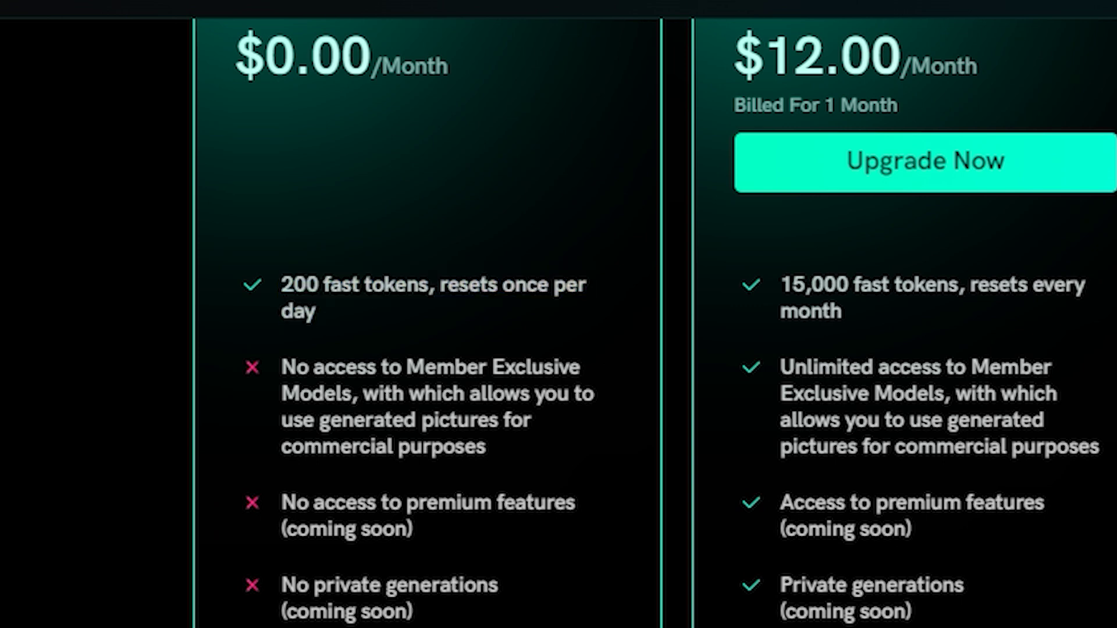
scroll(558, 314, up, 3)
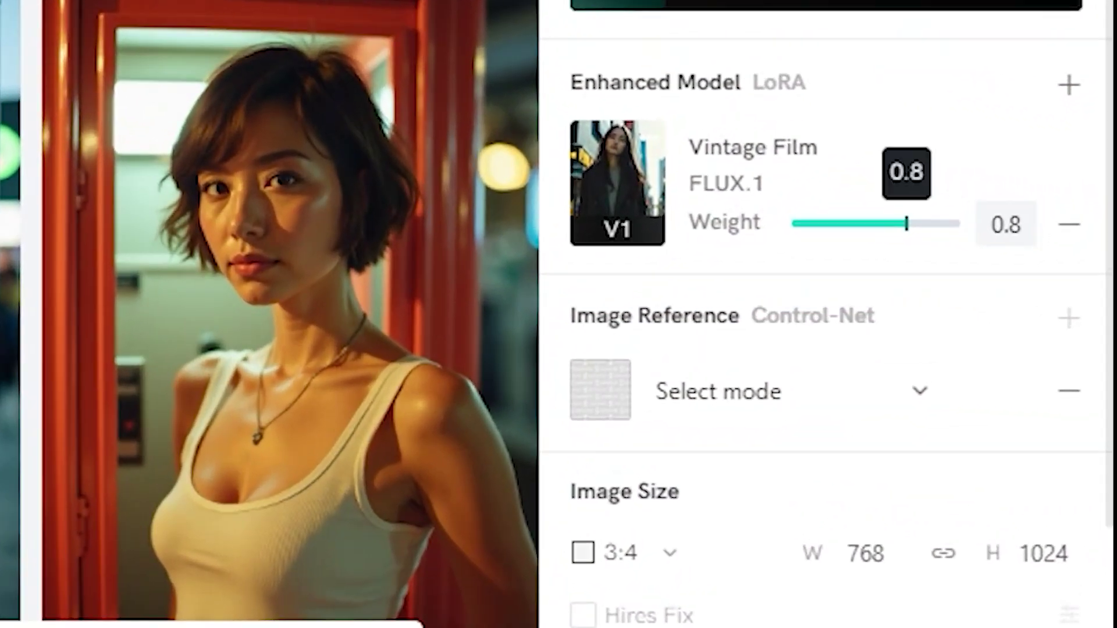
Adjust the Vintage Film LoRA's weight for the phone booth images.
drag(1013, 272, 1022, 272)
drag(914, 224, 953, 224)
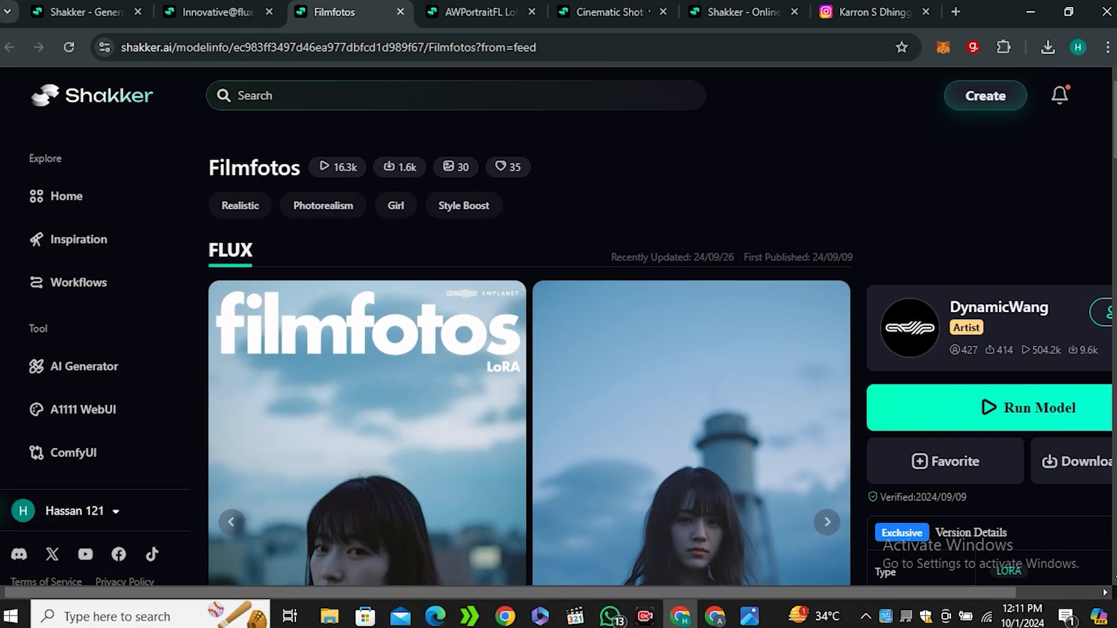
Examine the Filmfotos model's sample images, enlarging the close-up portrait to inspect its skin detail.
scroll(530, 384, down, 2)
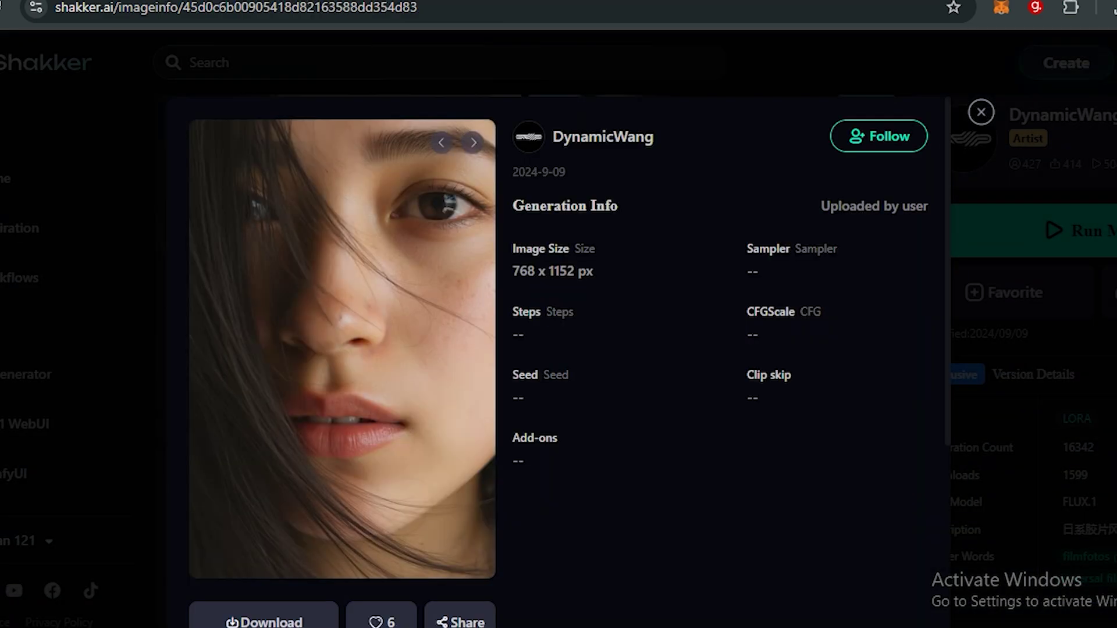
scroll(342, 349, down, 1)
scroll(342, 349, up, 1)
click(342, 349)
scroll(675, 247, up, 3)
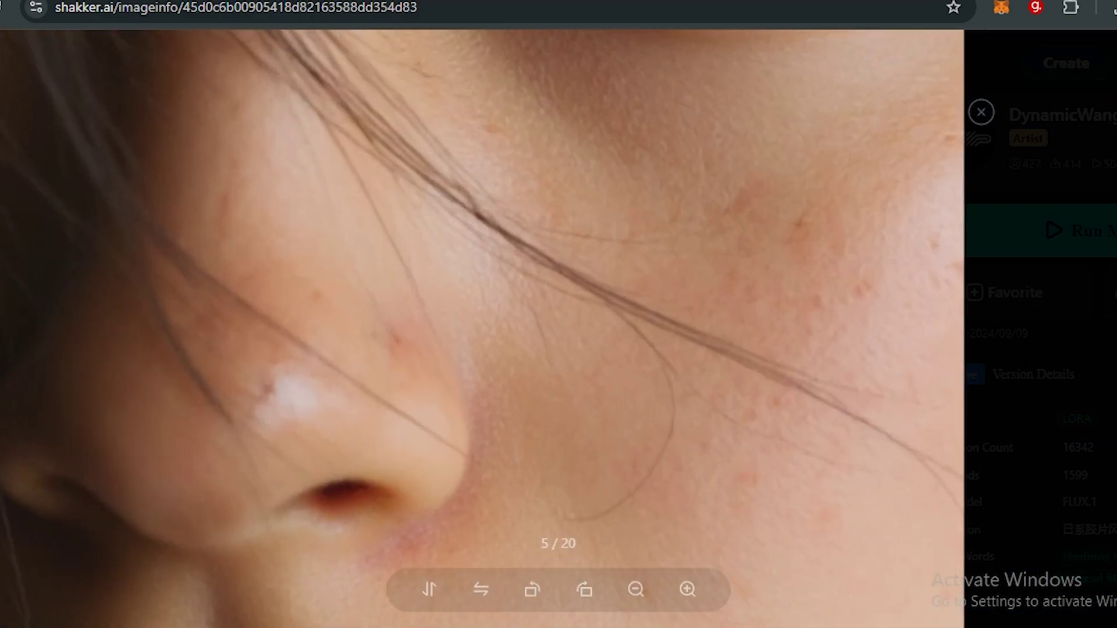
scroll(559, 314, down, 5)
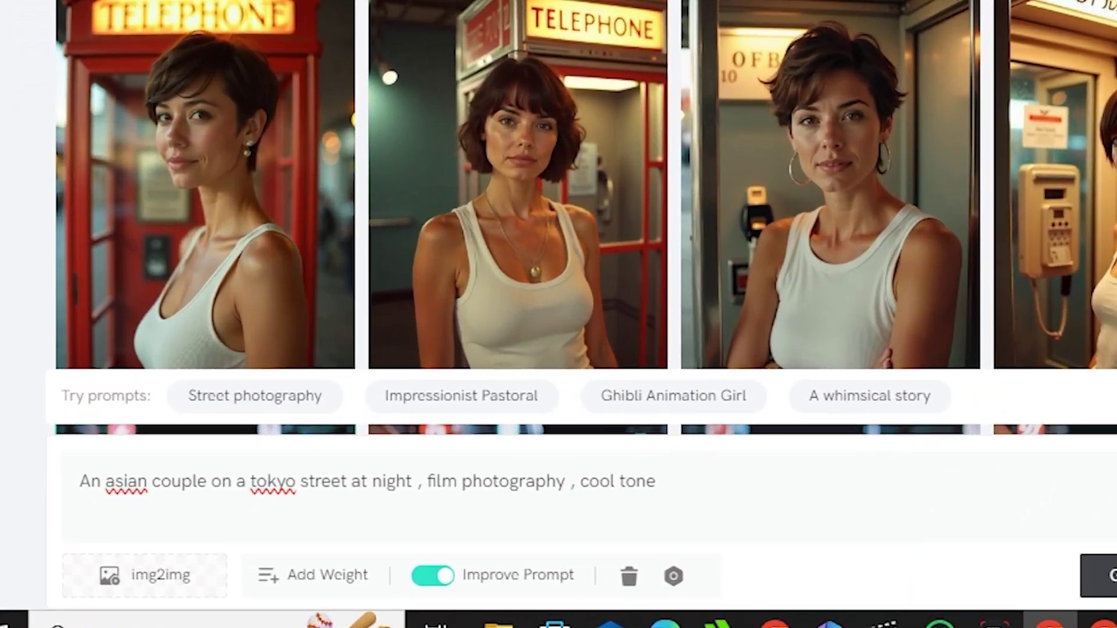
Check the prompt for the Asian couple on a Tokyo street at night and adjust the Filmfotos LoRA's weight.
drag(79, 510, 104, 510)
drag(142, 463, 778, 462)
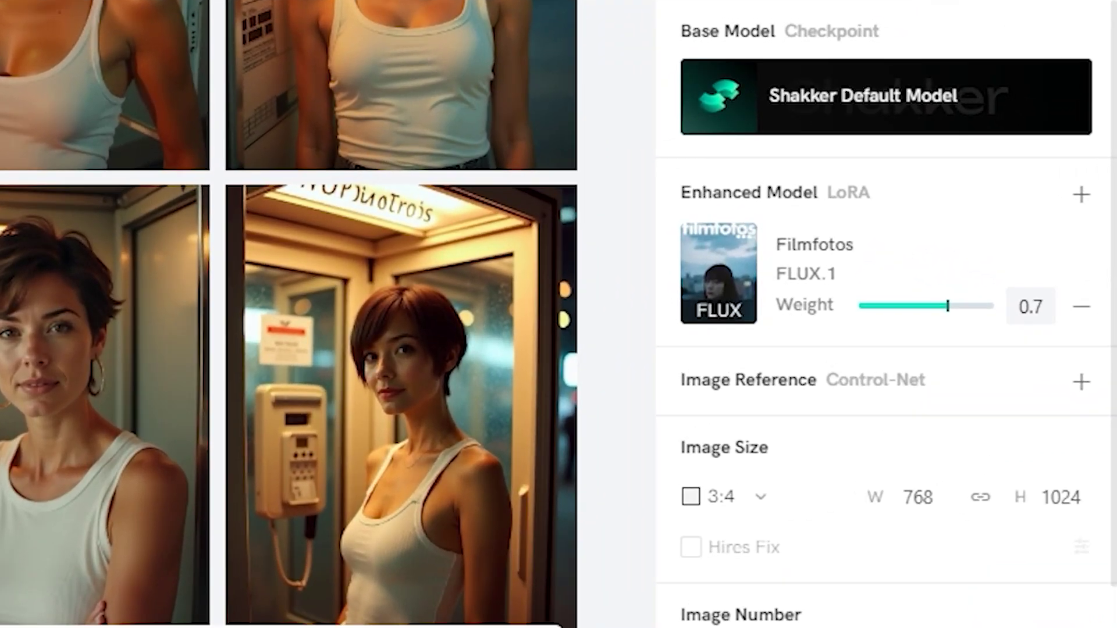
drag(1022, 276, 1042, 276)
Preview the examples of the Upscale, Remove Bg, Outpaint and Face Swapper image editing tools.
click(291, 571)
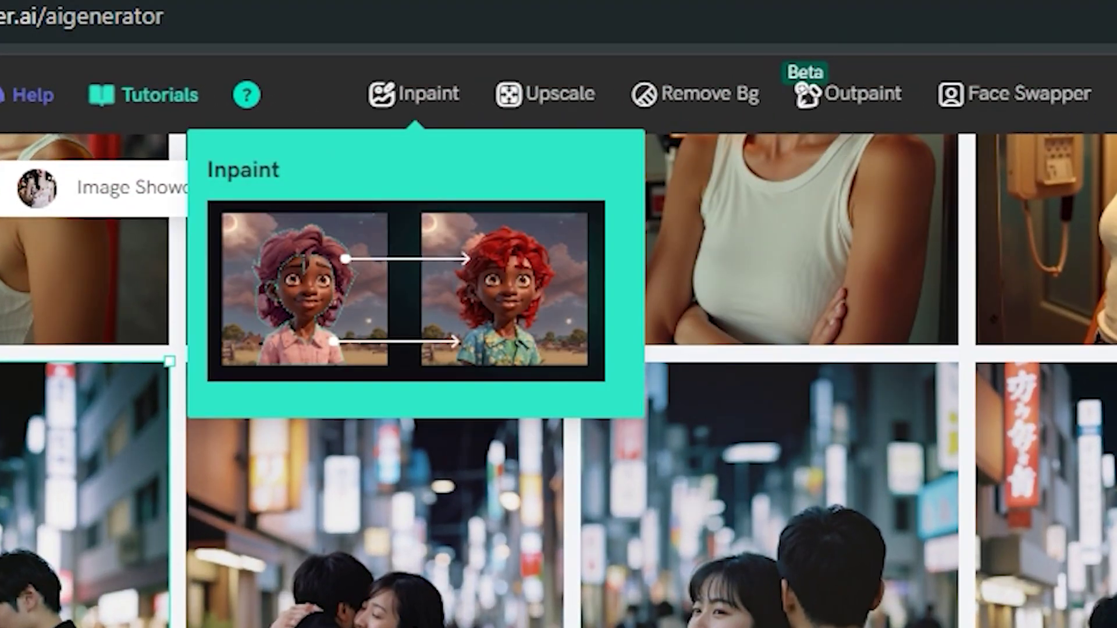
mouse_move(545, 93)
mouse_move(697, 93)
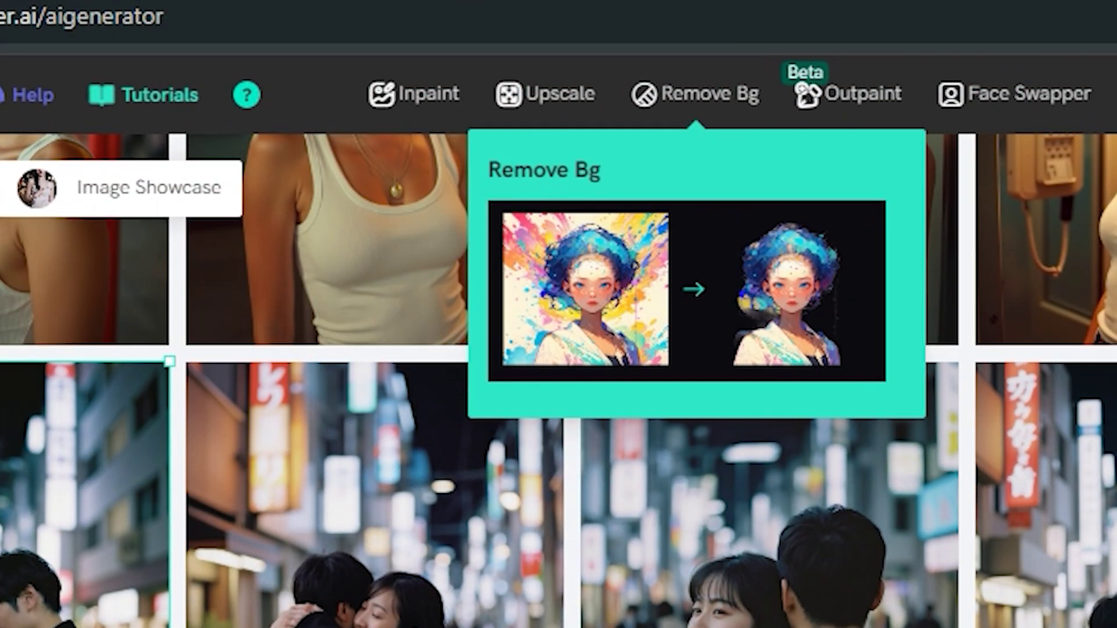
mouse_move(849, 93)
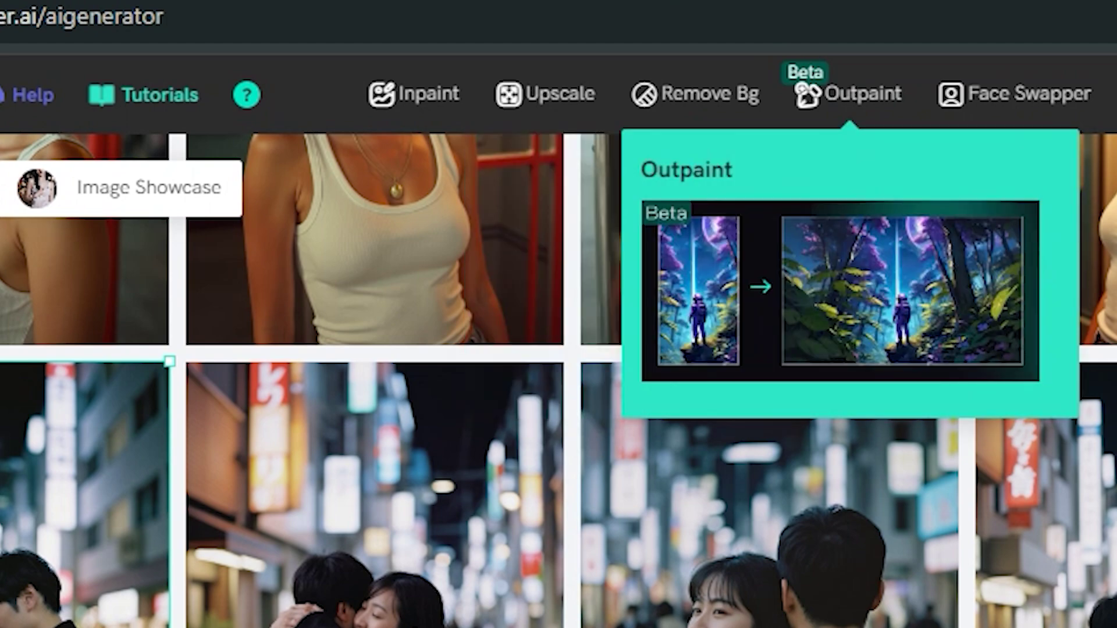
mouse_move(1015, 94)
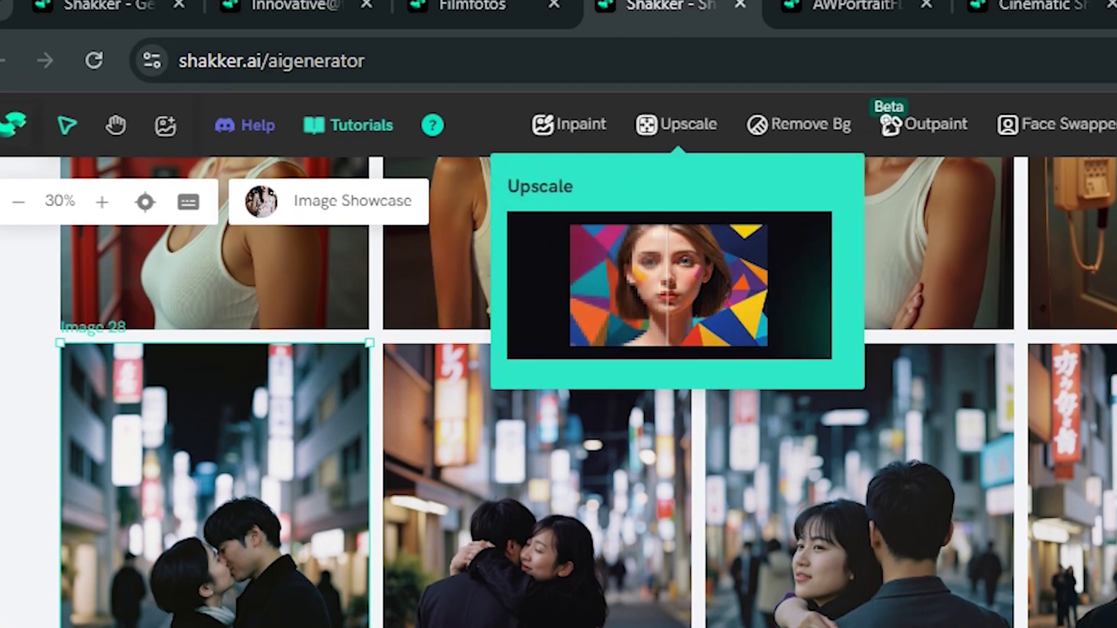
Upscale the image of the kissing couple at 1x with Details 0.84 and HDR 0.03, and compare the result with the original.
click(674, 122)
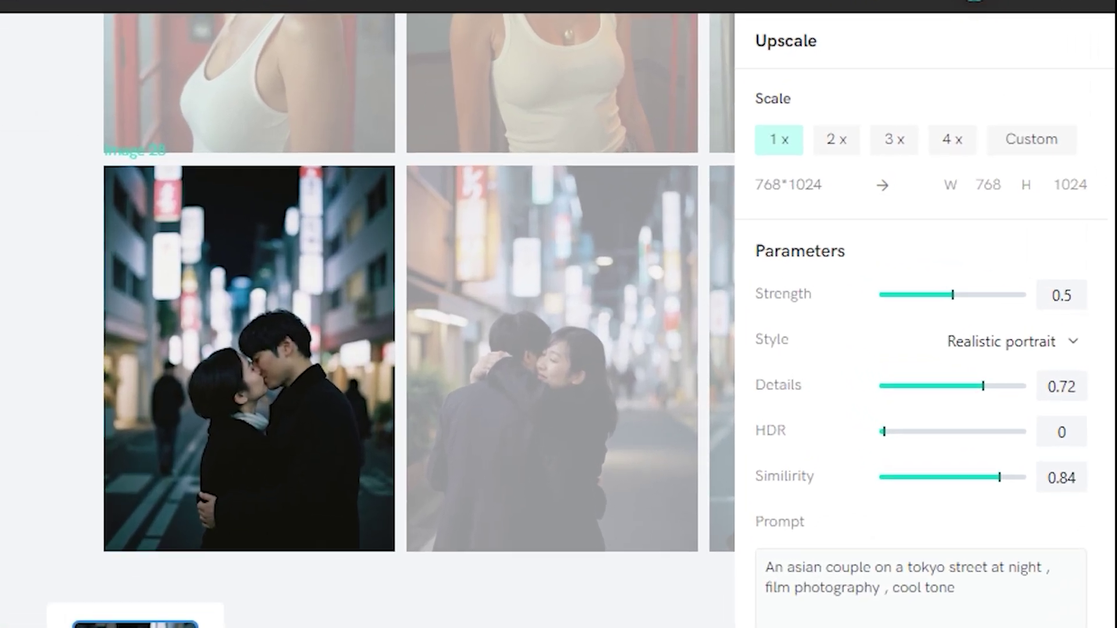
scroll(925, 349, down, 1)
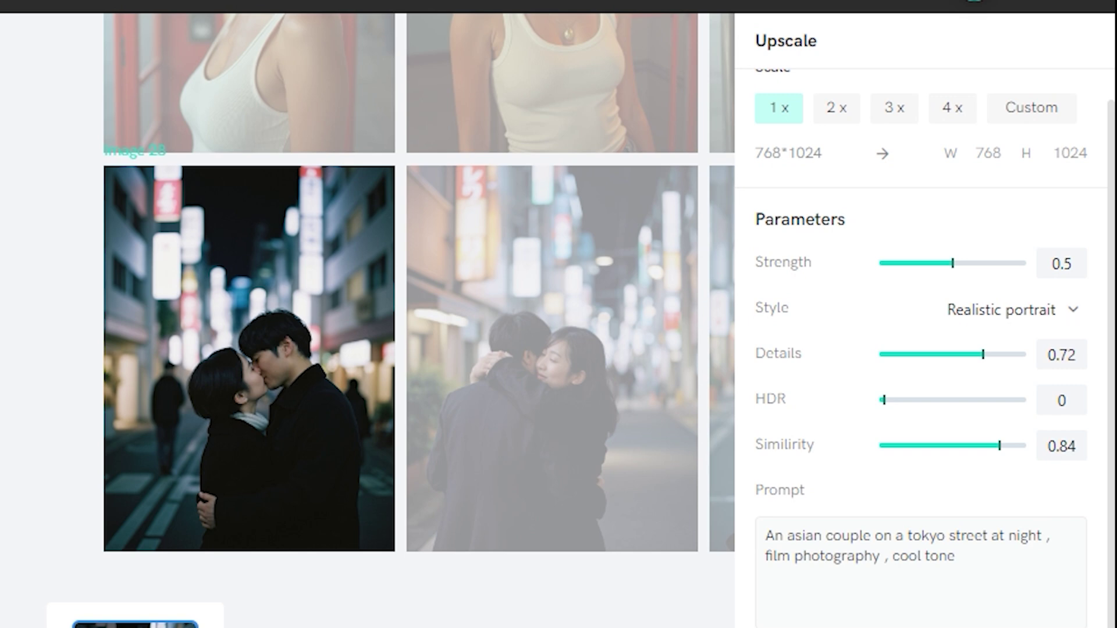
mouse_move(983, 355)
mouse_down()
mouse_move(958, 355)
mouse_move(999, 355)
mouse_up()
drag(883, 400, 891, 400)
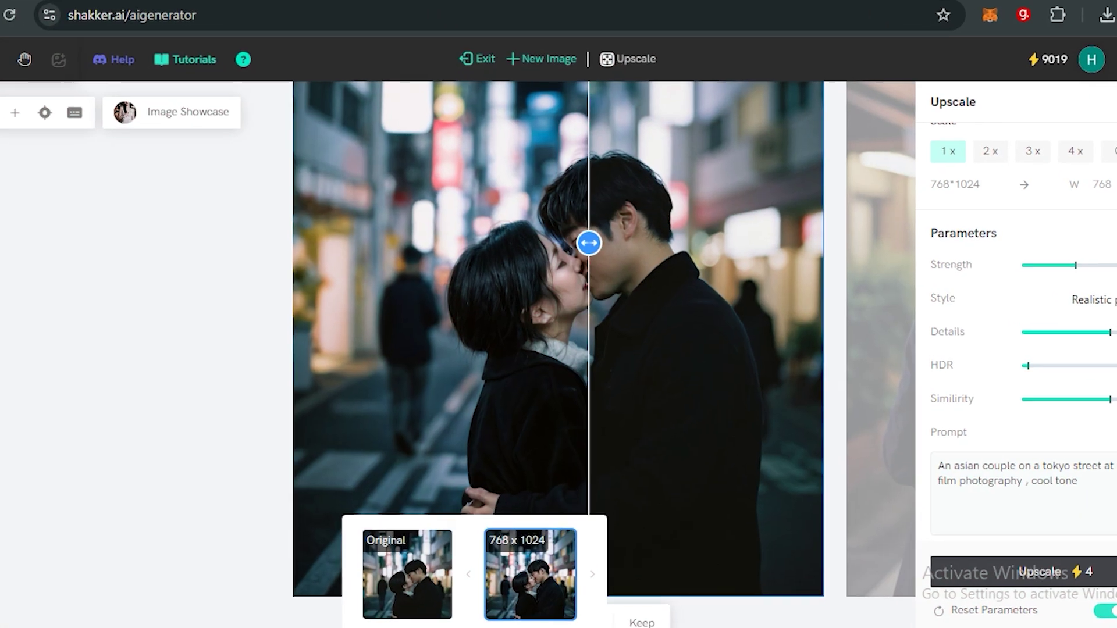
drag(588, 242, 812, 240)
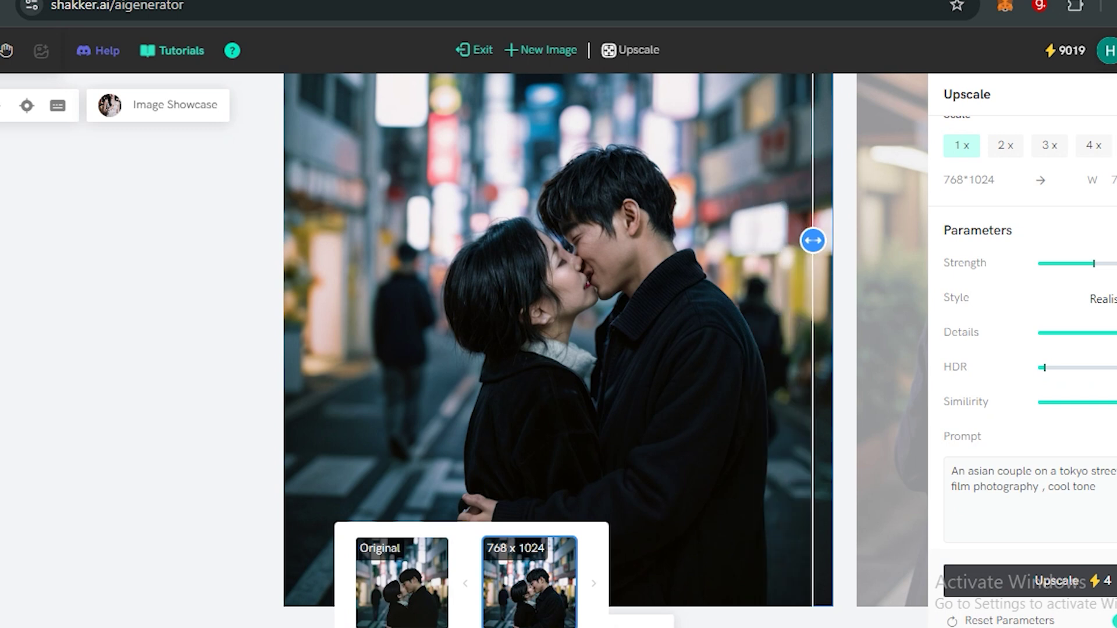
Upscale the couple image again with a raised similarity and compare the new version with the original.
scroll(813, 240, up, 3)
scroll(813, 240, down, 2)
scroll(558, 340, down, 1)
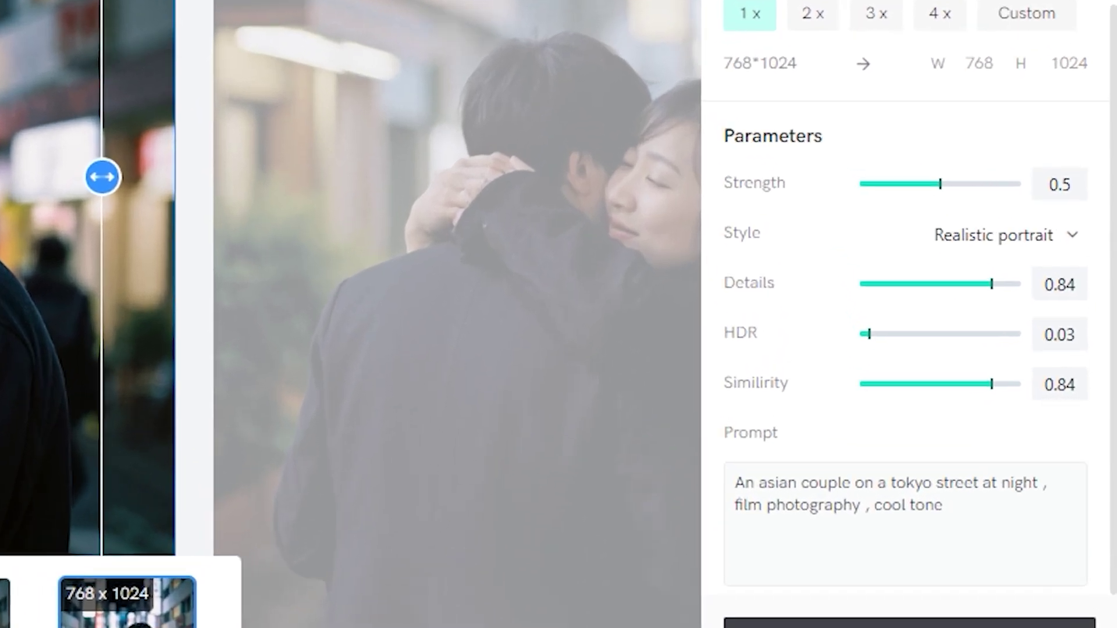
drag(1037, 386, 1054, 386)
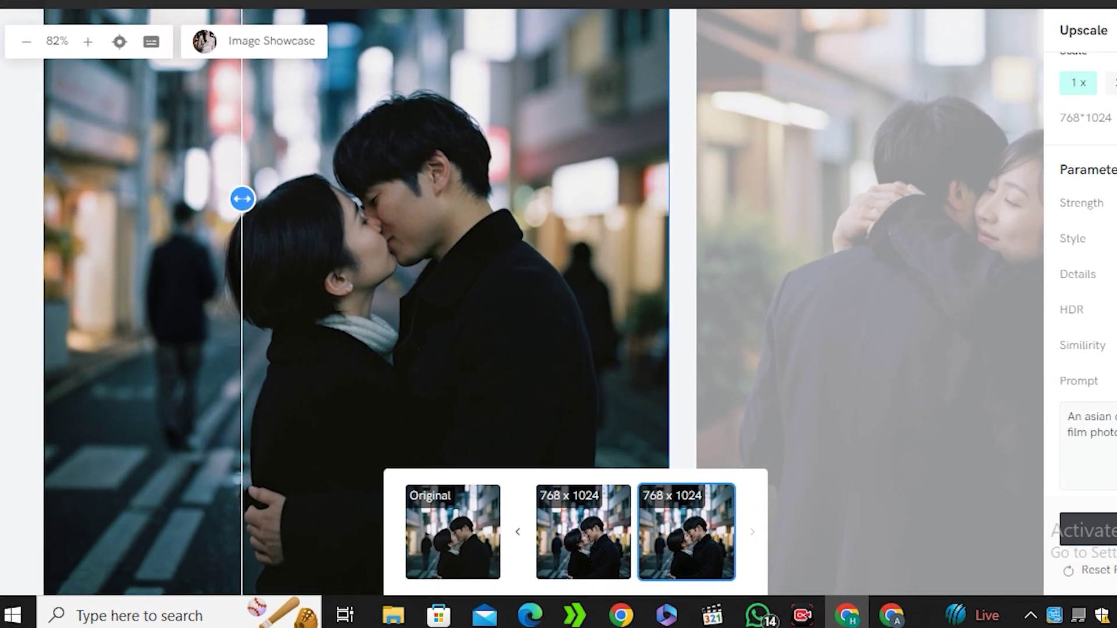
drag(230, 223, 646, 199)
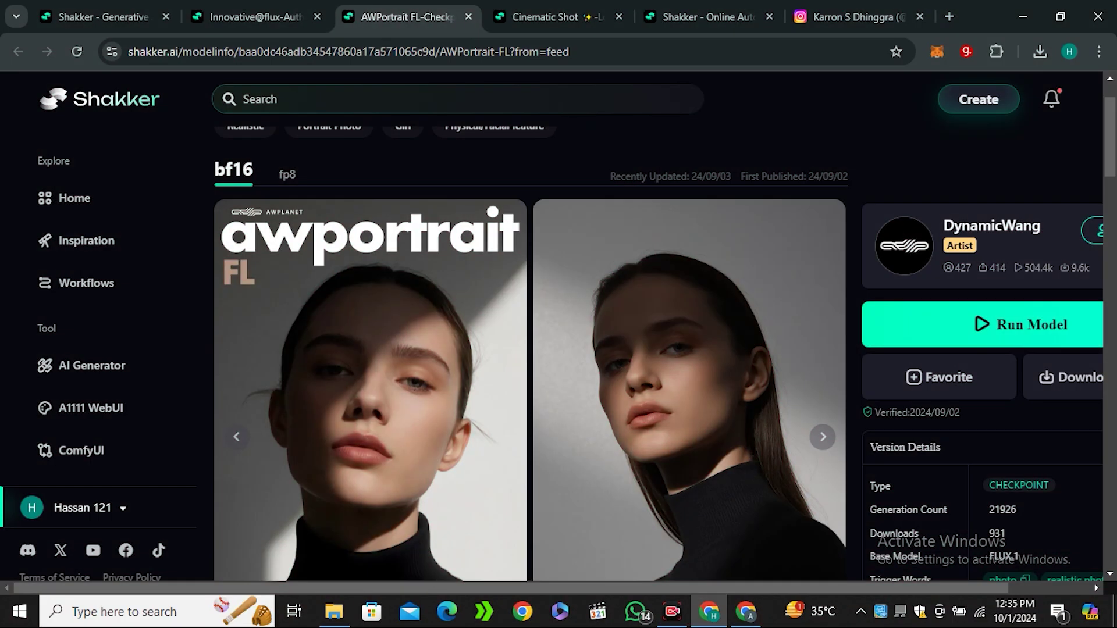
Look through the sample images on the AWPortrait FL and Cinematic Shot model pages.
scroll(663, 343, down, 1)
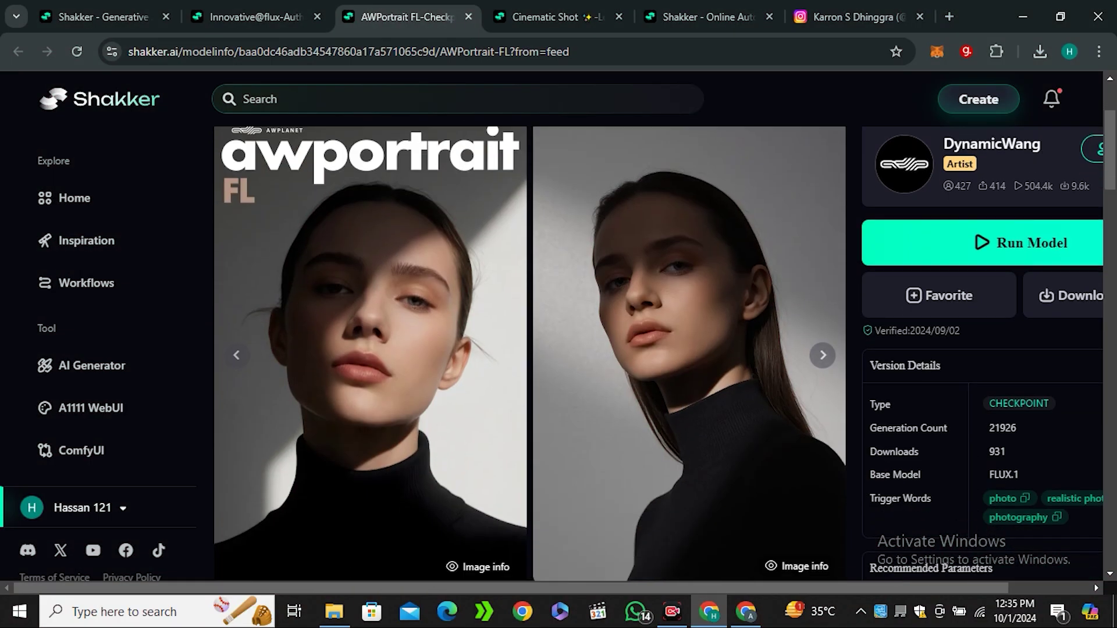
key(ctrl+Tab)
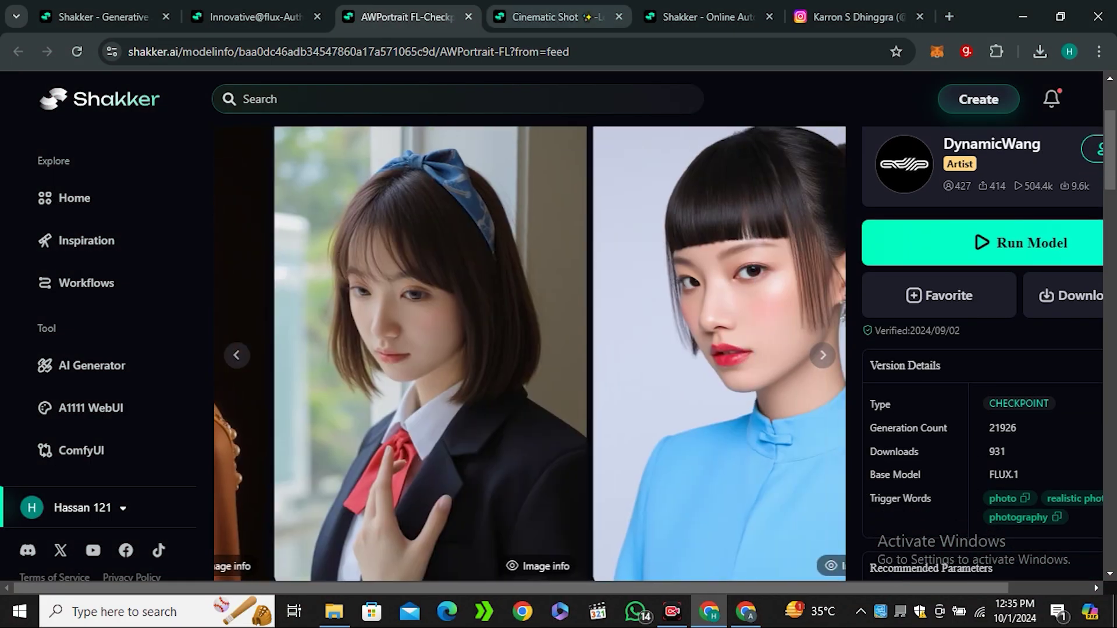
scroll(658, 349, up, 1)
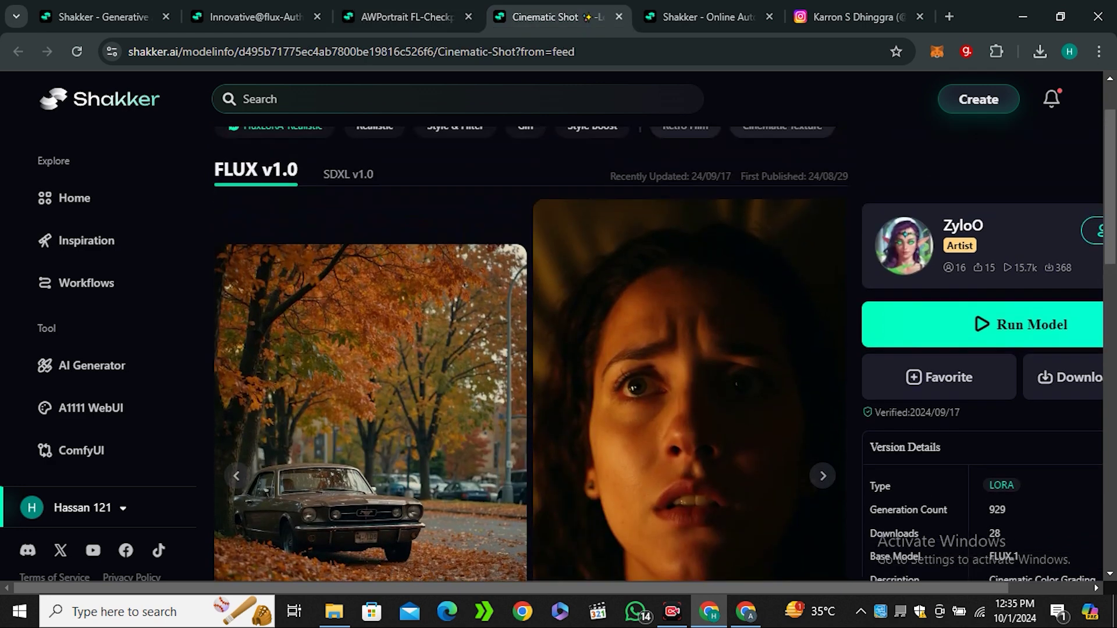
scroll(658, 349, down, 1)
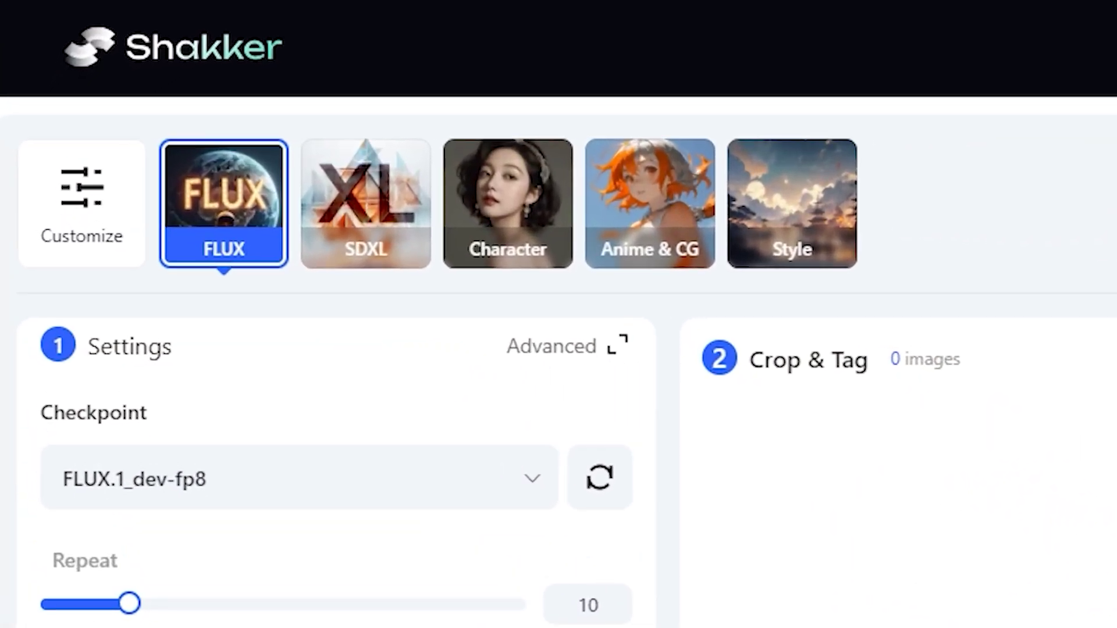
Check the SDXL and Character training presets, and choose the FLUX preset with the FLUX.1_dev-fp8 checkpoint.
click(365, 203)
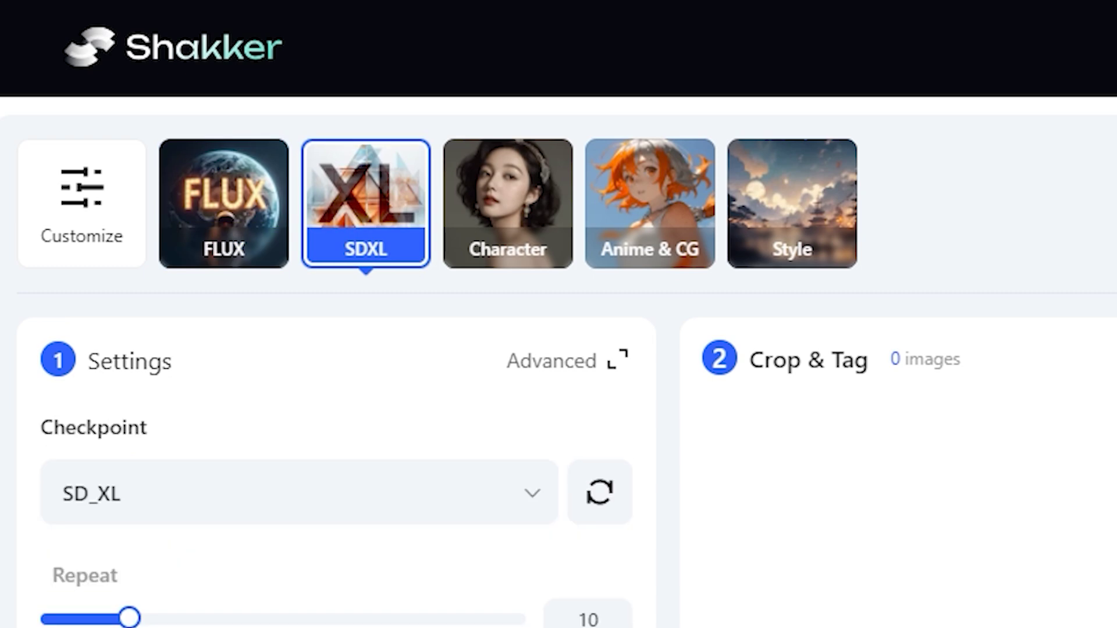
click(508, 203)
click(223, 203)
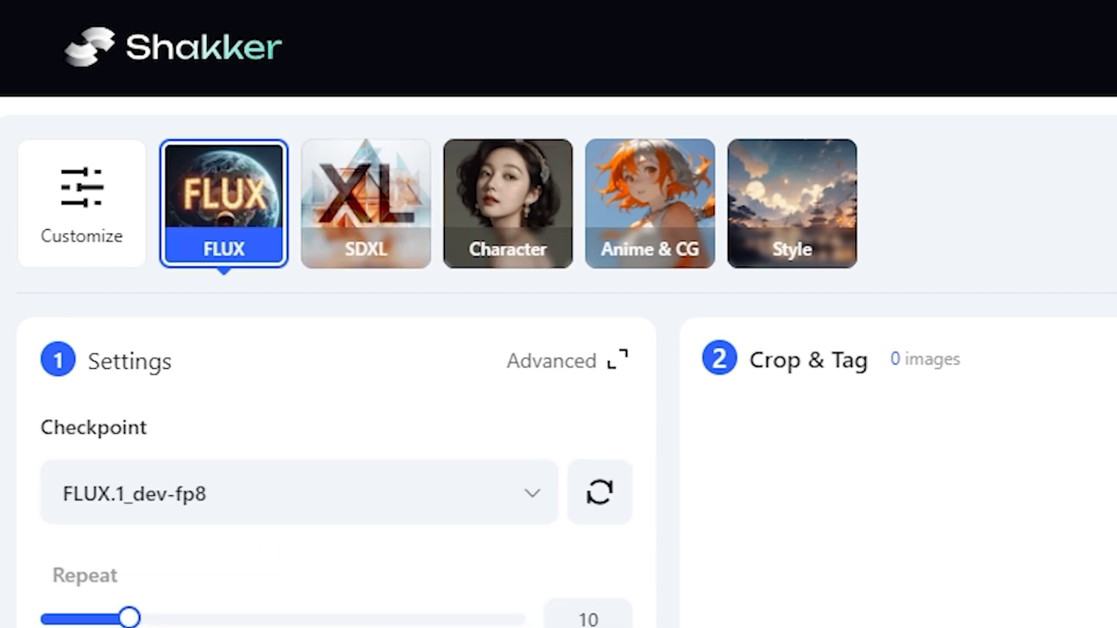
click(299, 493)
click(167, 271)
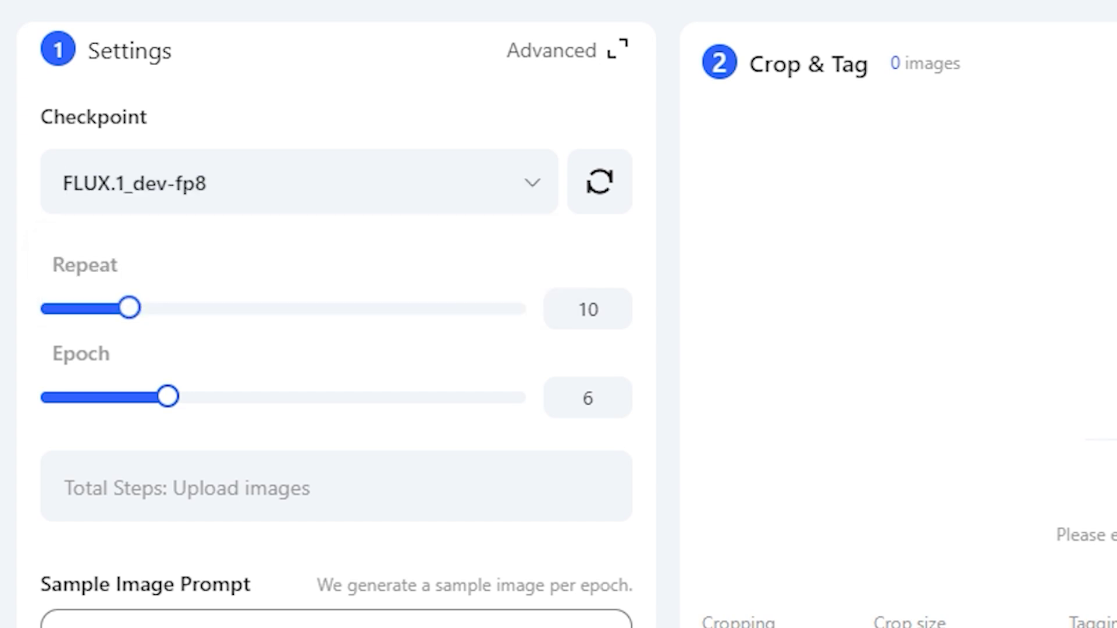
mouse_move(129, 308)
mouse_move(168, 397)
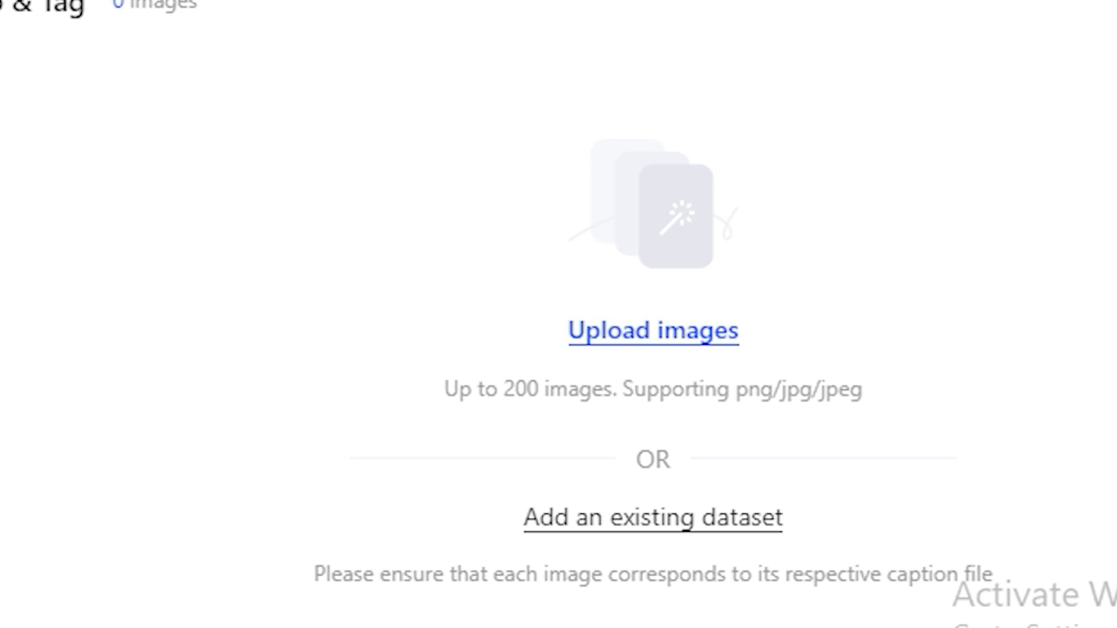
Upload all the photos from the lora train folder as the training images.
drag(497, 388, 862, 389)
click(653, 330)
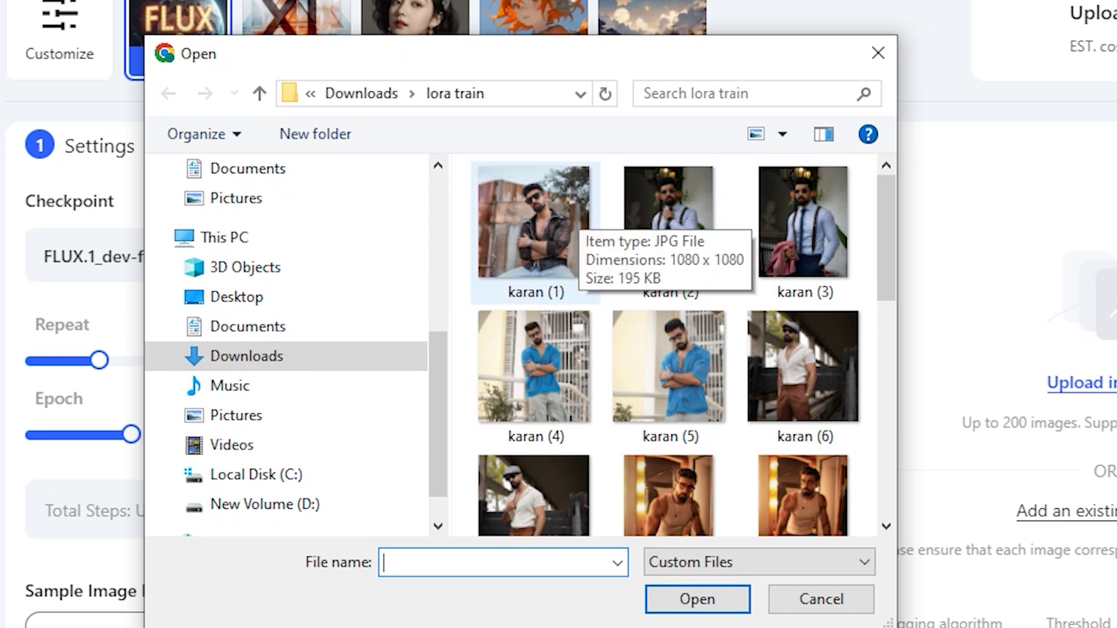
scroll(668, 454, down, 5)
click(668, 453)
key(ctrl+a)
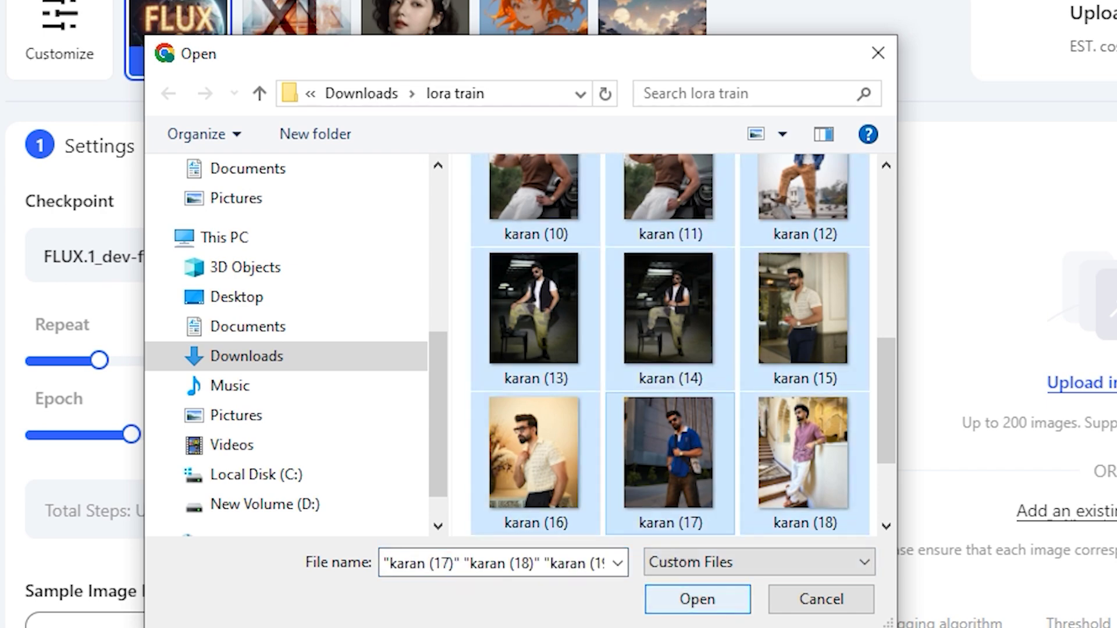
click(697, 600)
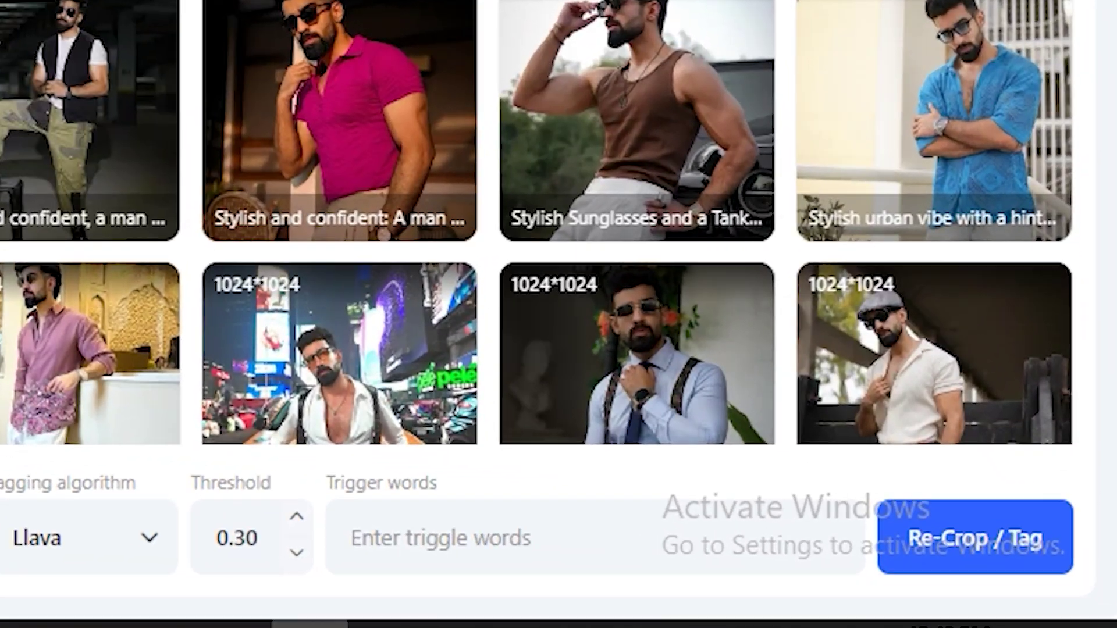
Prepend the subject's first name as a tag to all training images and check the tags on several photos.
click(226, 272)
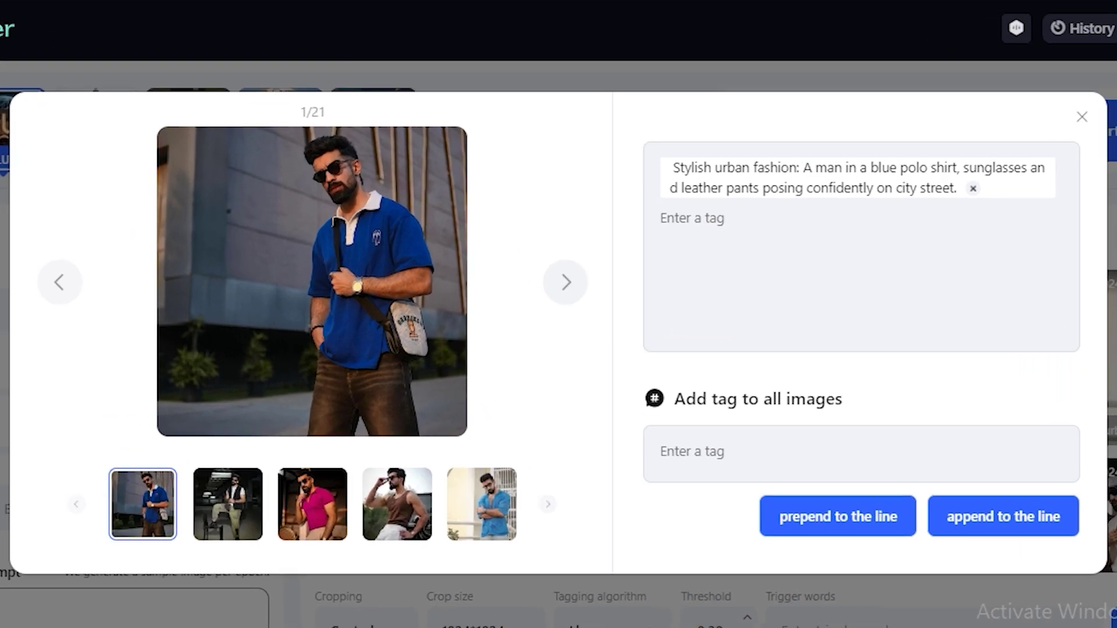
text(karan)
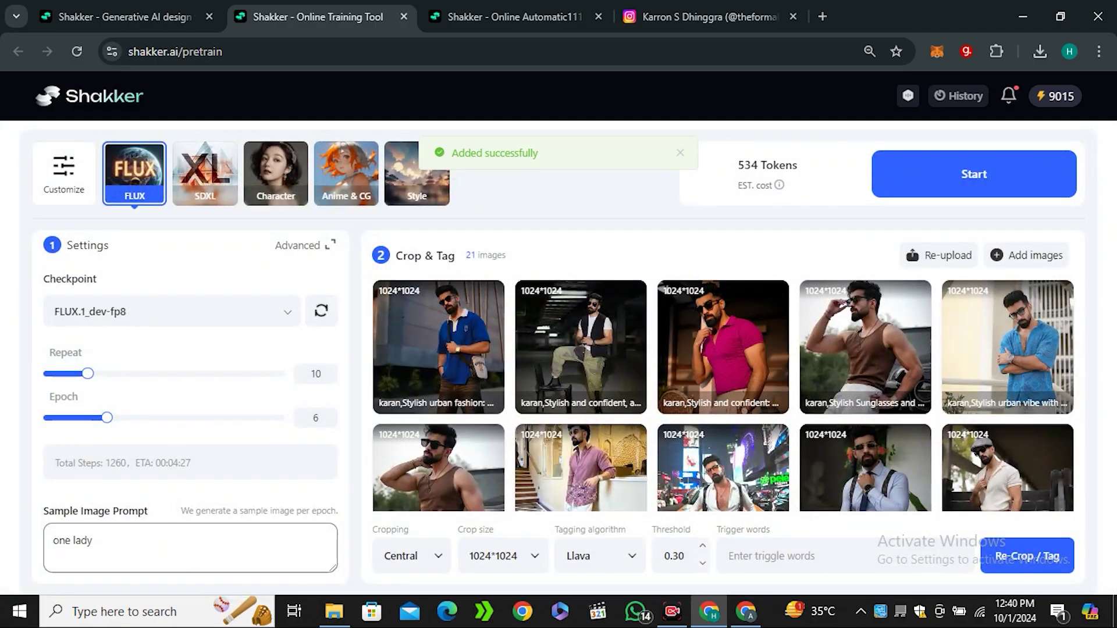
click(580, 343)
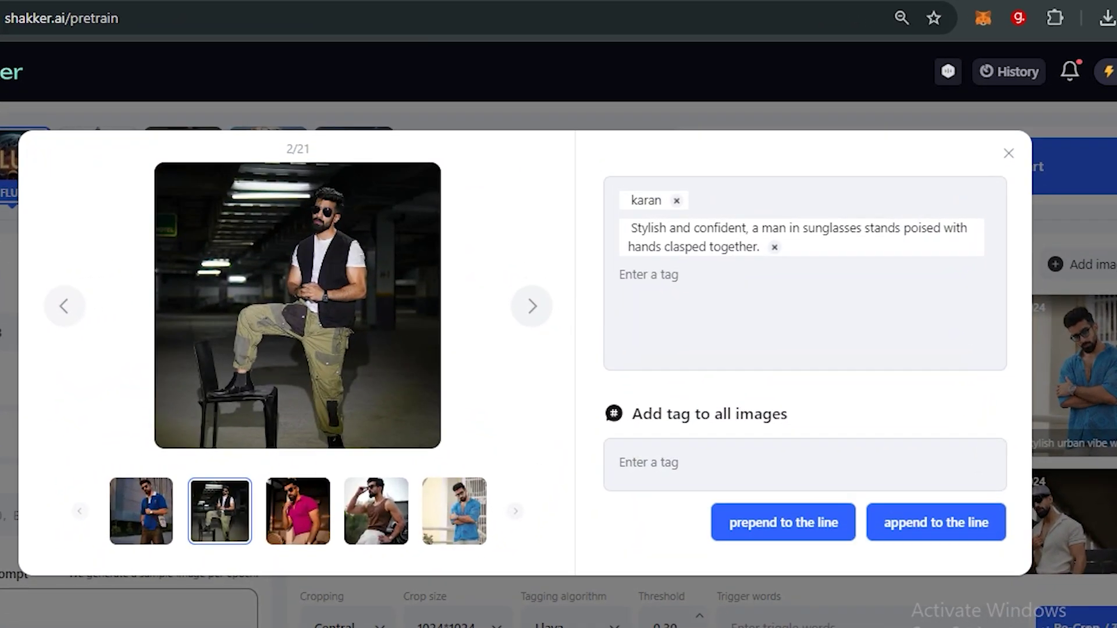
key(Right)
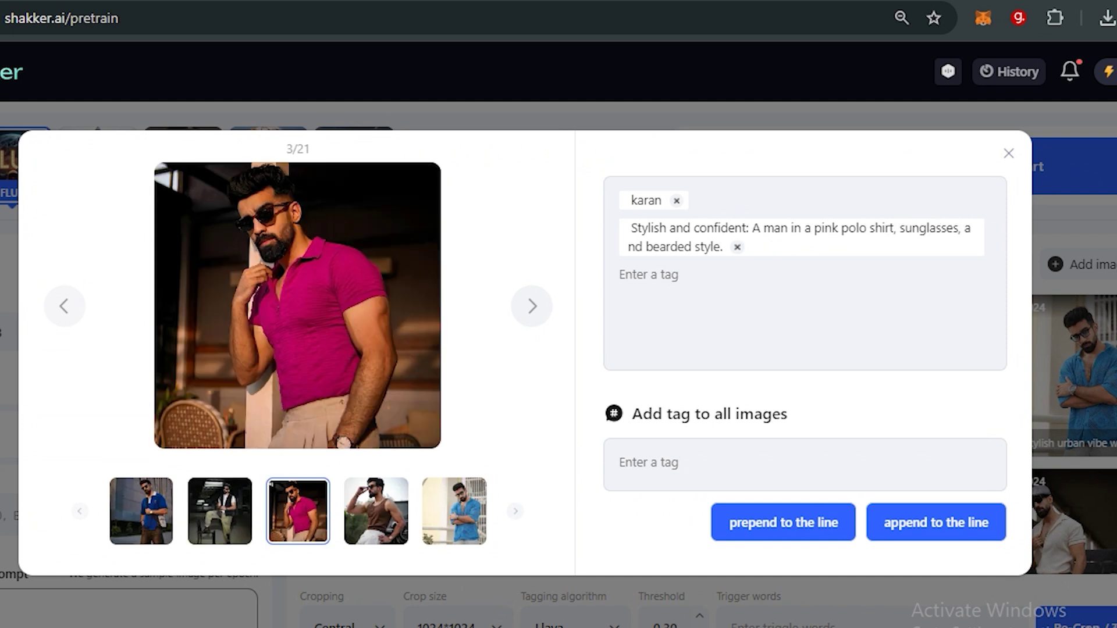
key(Right)
key(Right)
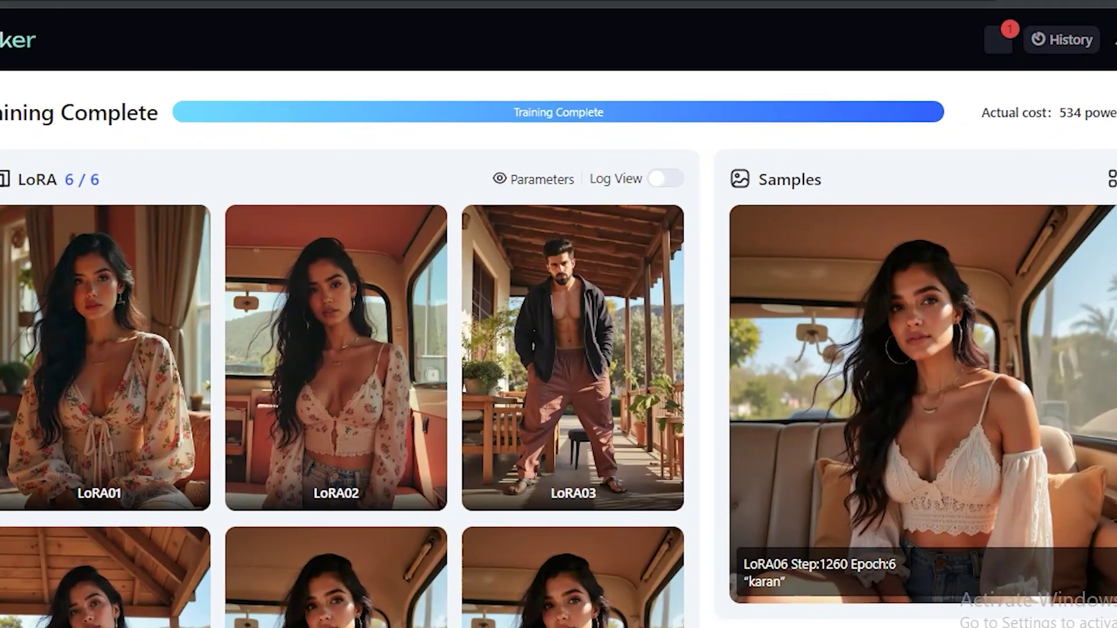
Open the trained LoRAs in the WebUI, select the one with the red-dressed bride thumbnail under my training models and adjust its weight.
click(642, 243)
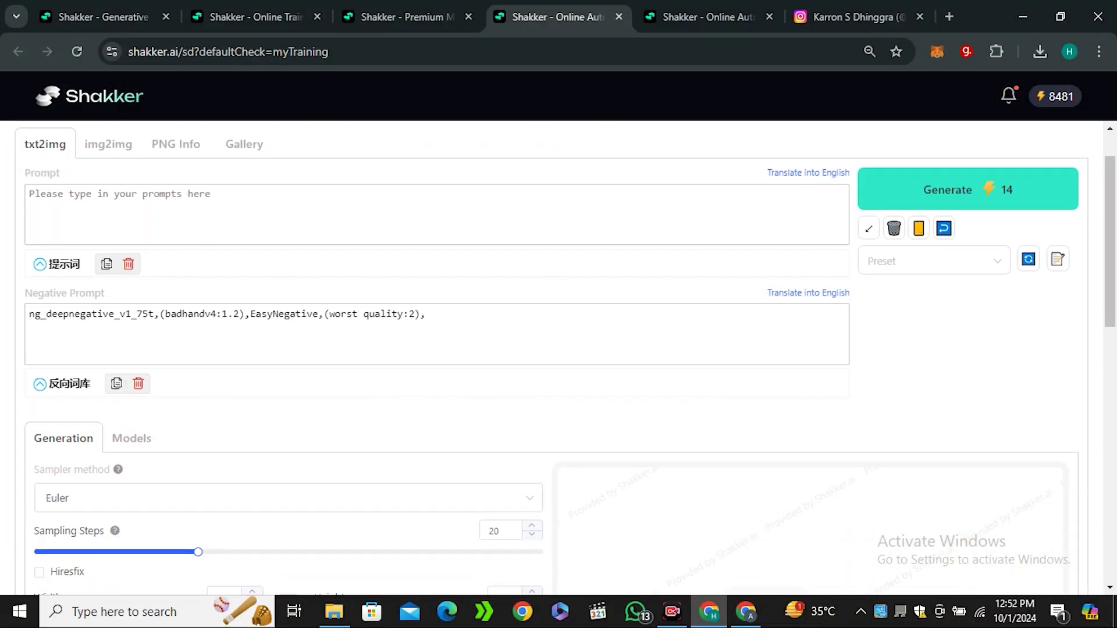
scroll(558, 349, down, 2)
click(131, 337)
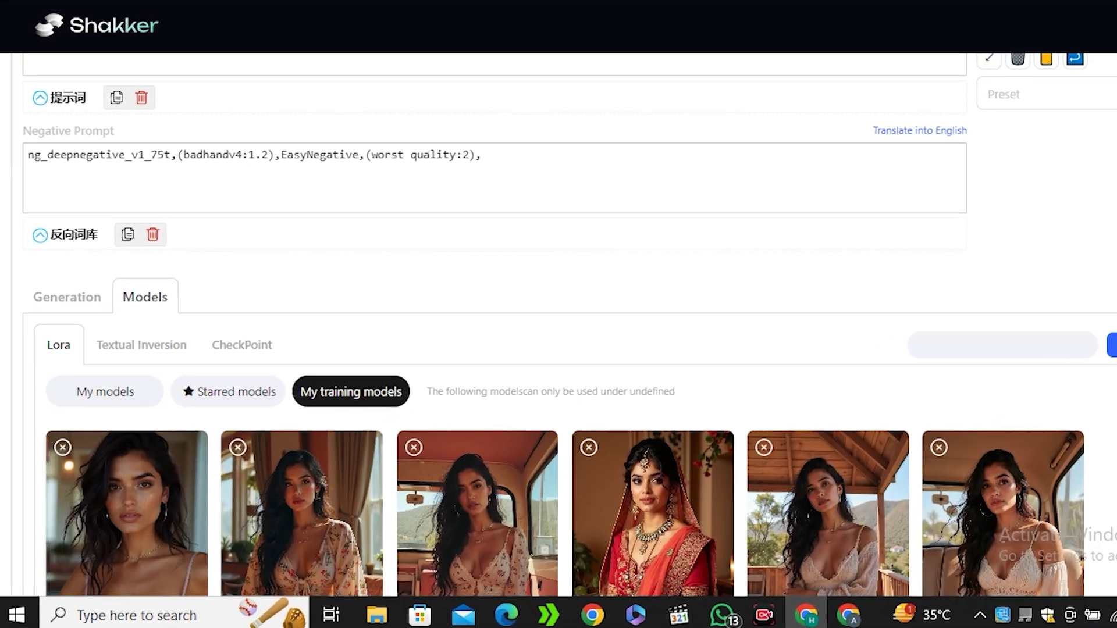
scroll(558, 349, down, 2)
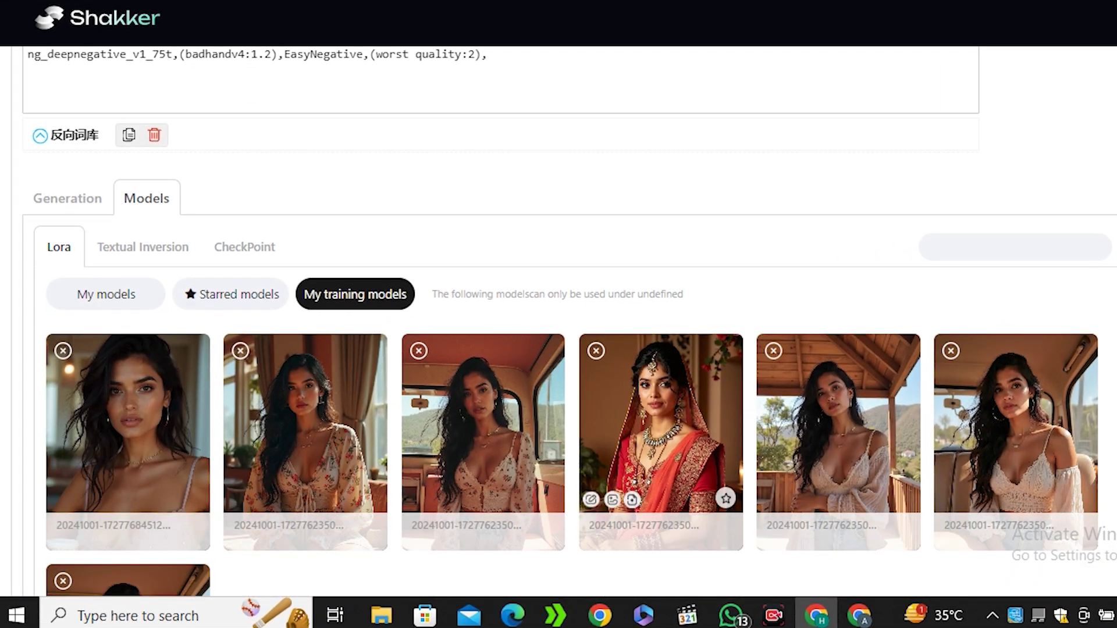
scroll(661, 436, down, 3)
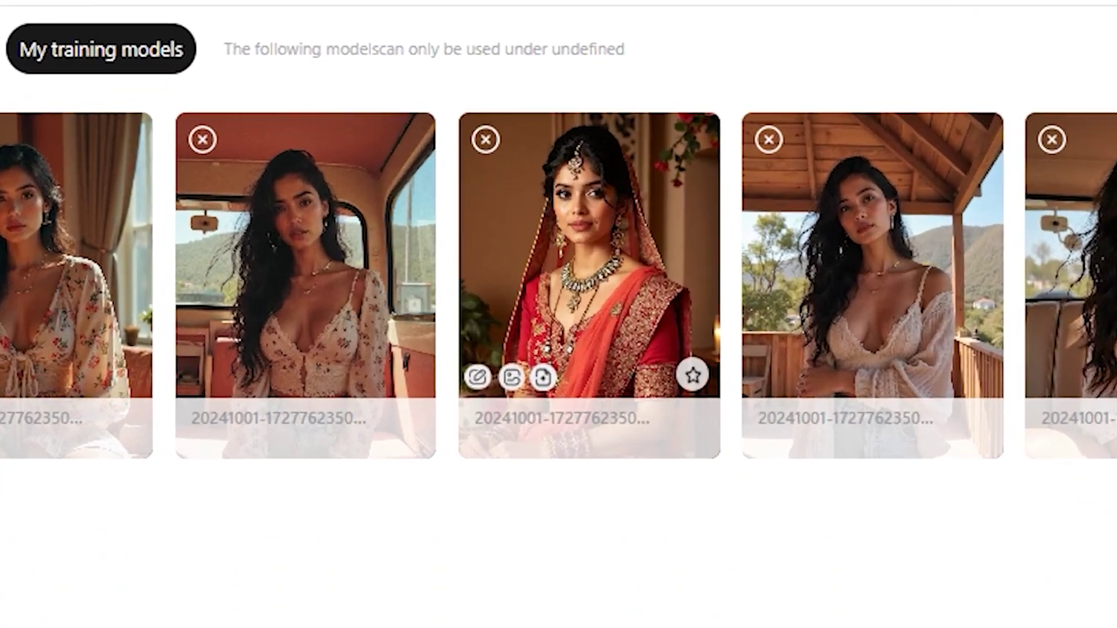
click(661, 244)
drag(646, 309, 671, 309)
Enter a txt2img prompt starting with the subject's name followed by "wearing" and generate the image.
scroll(558, 314, up, 5)
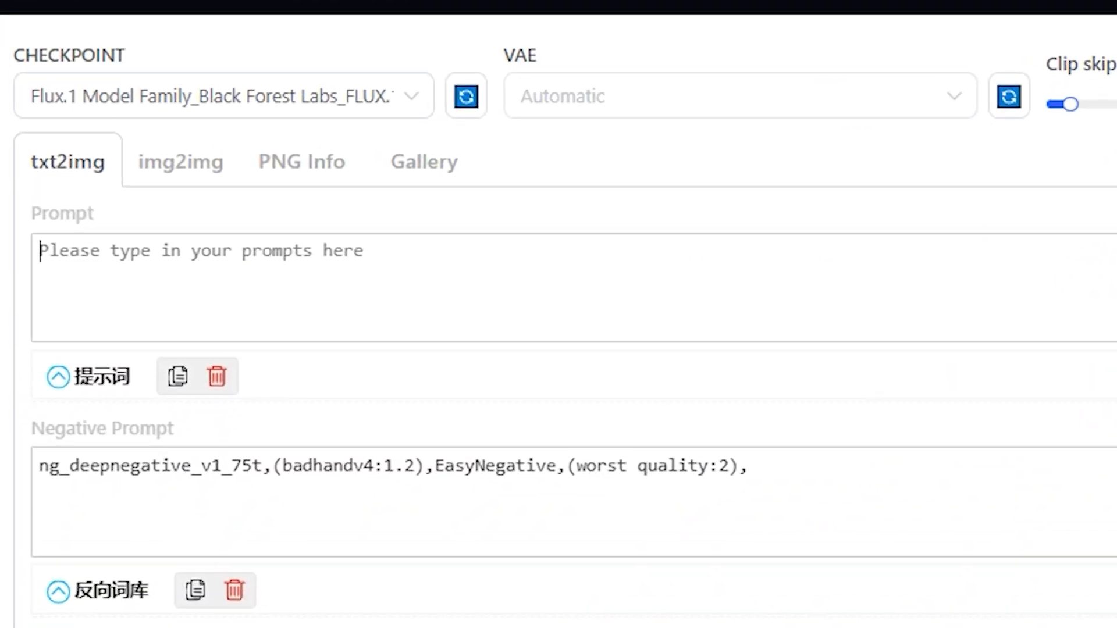
text(karan wearing)
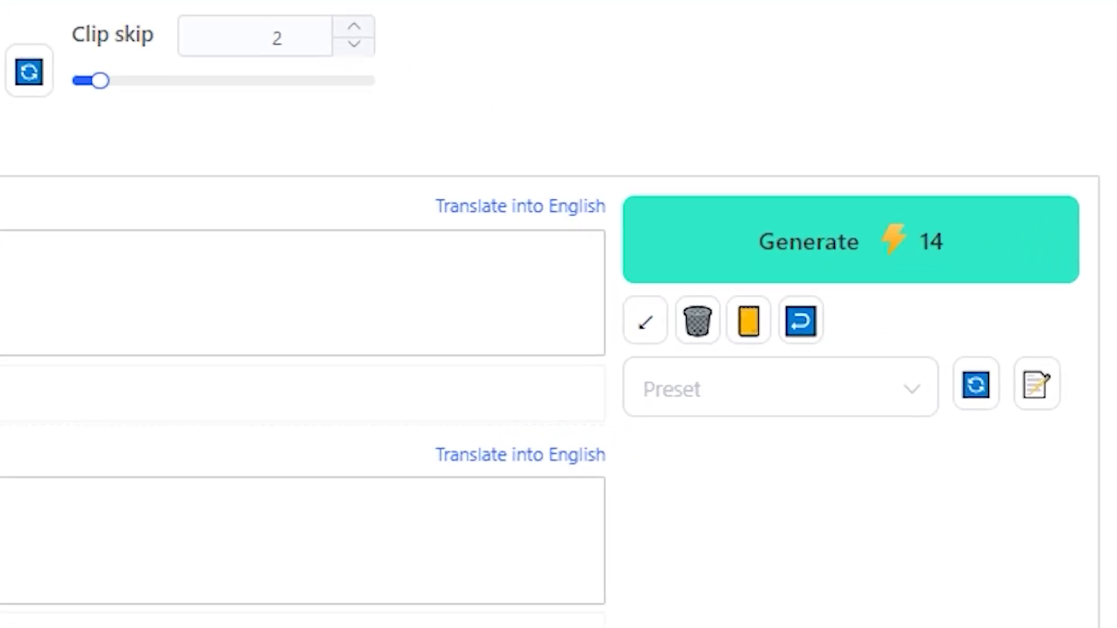
click(912, 245)
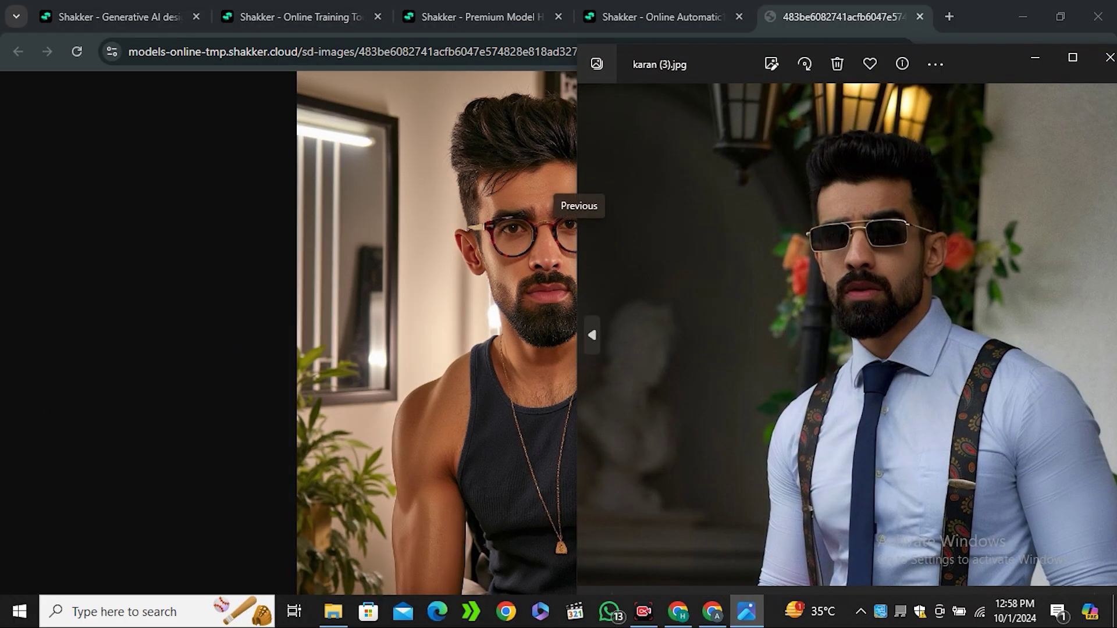
Narrow the training photo's viewer window to compare it side by side with the generated portrait.
drag(578, 250, 716, 253)
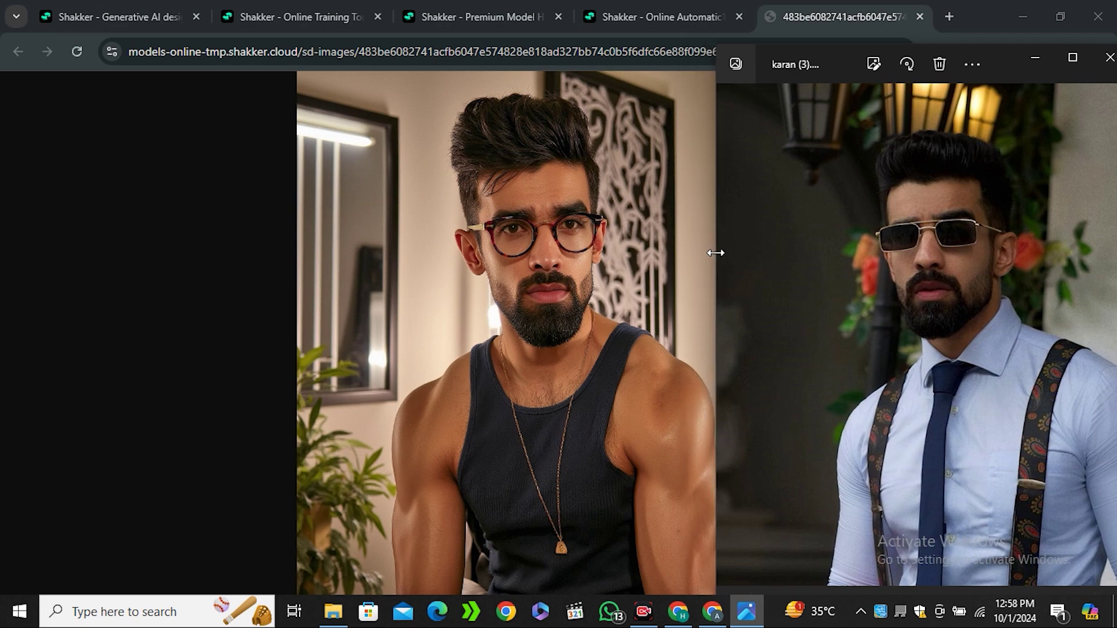
Return to the FLUX LoRA training page and look over the cropped and tagged training images.
click(712, 252)
click(712, 252)
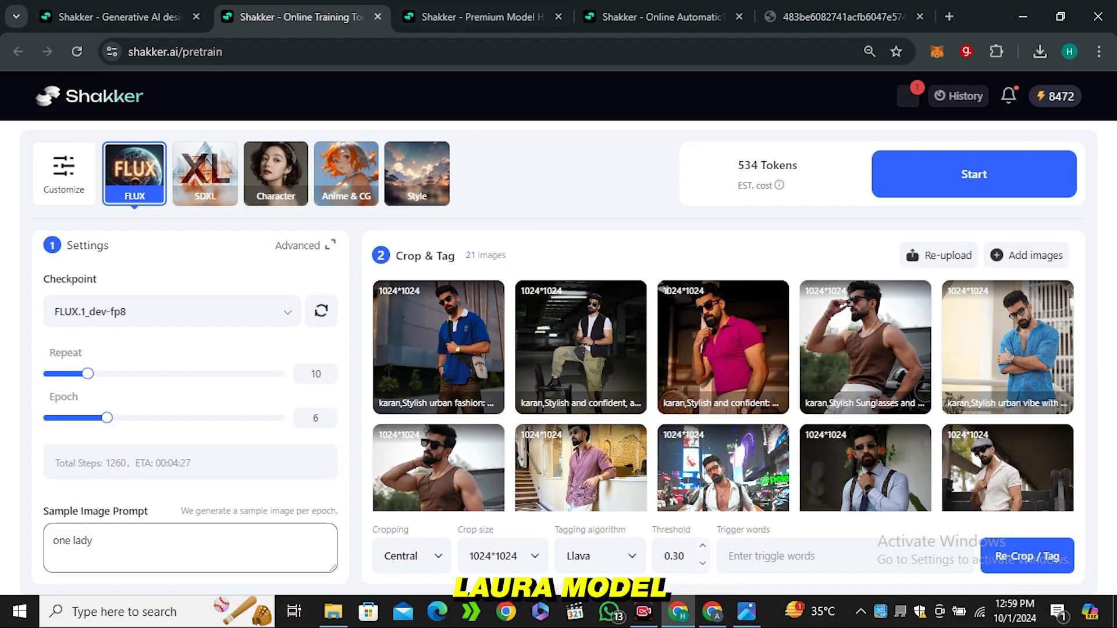
scroll(723, 349, down, 2)
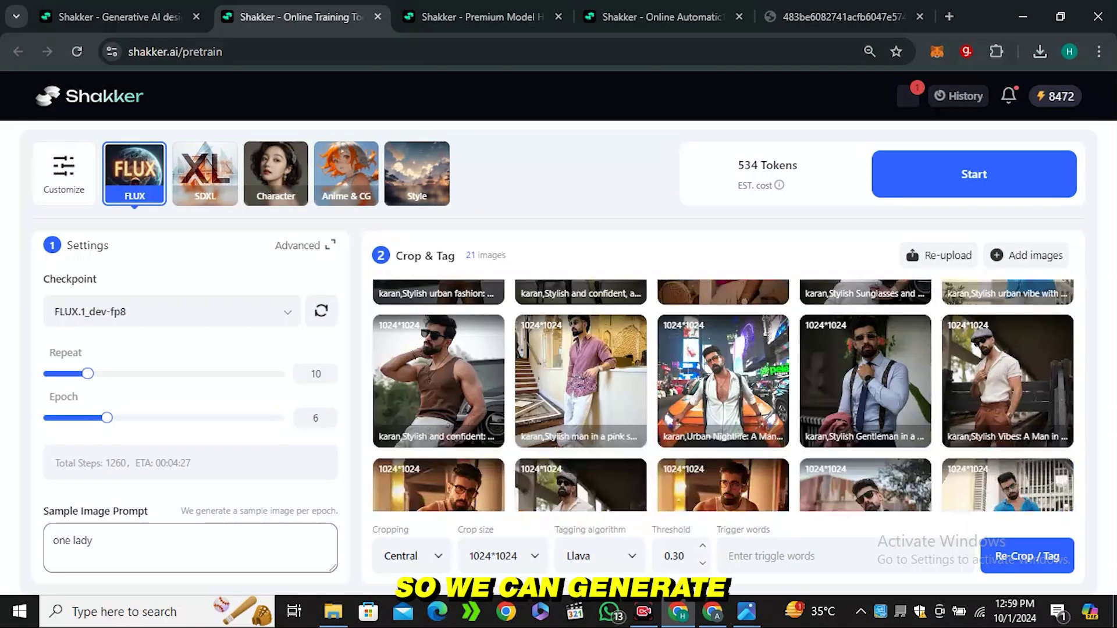
scroll(723, 349, down, 3)
scroll(723, 349, up, 5)
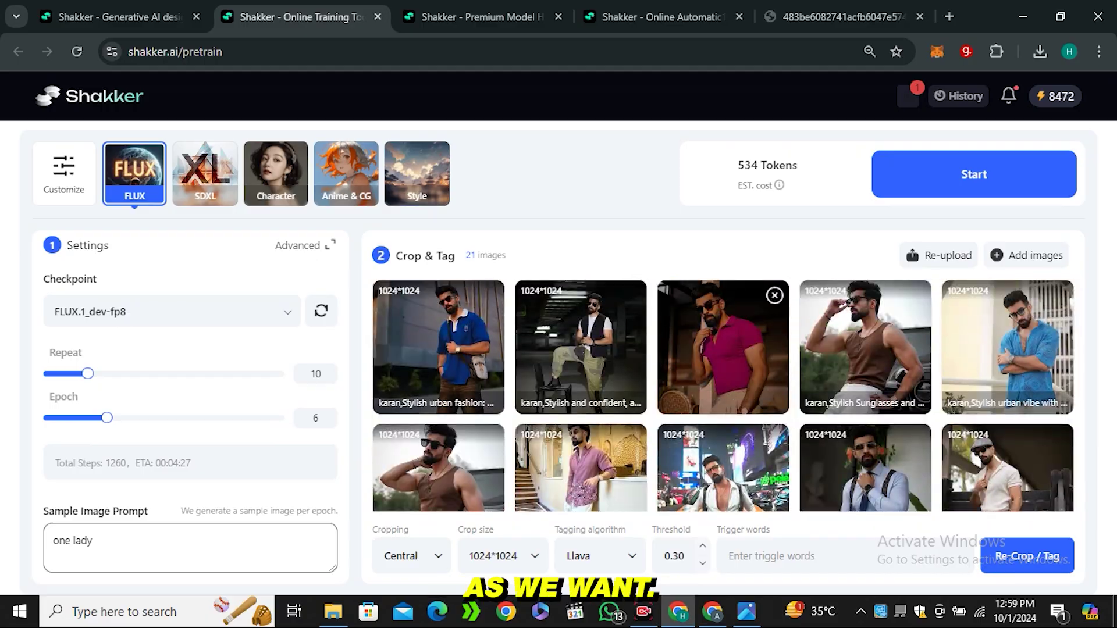
Switch to the Shakker home page and browse the listed FLUX checkpoints and LoRA models.
key(ctrl+1)
scroll(640, 378, down, 3)
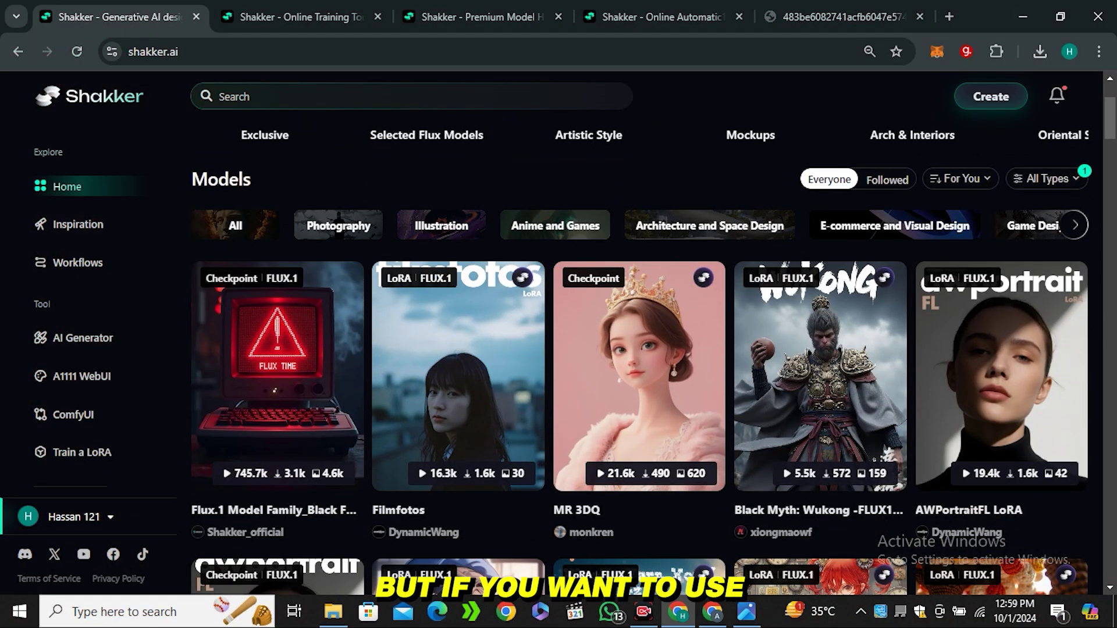
scroll(459, 379, down, 3)
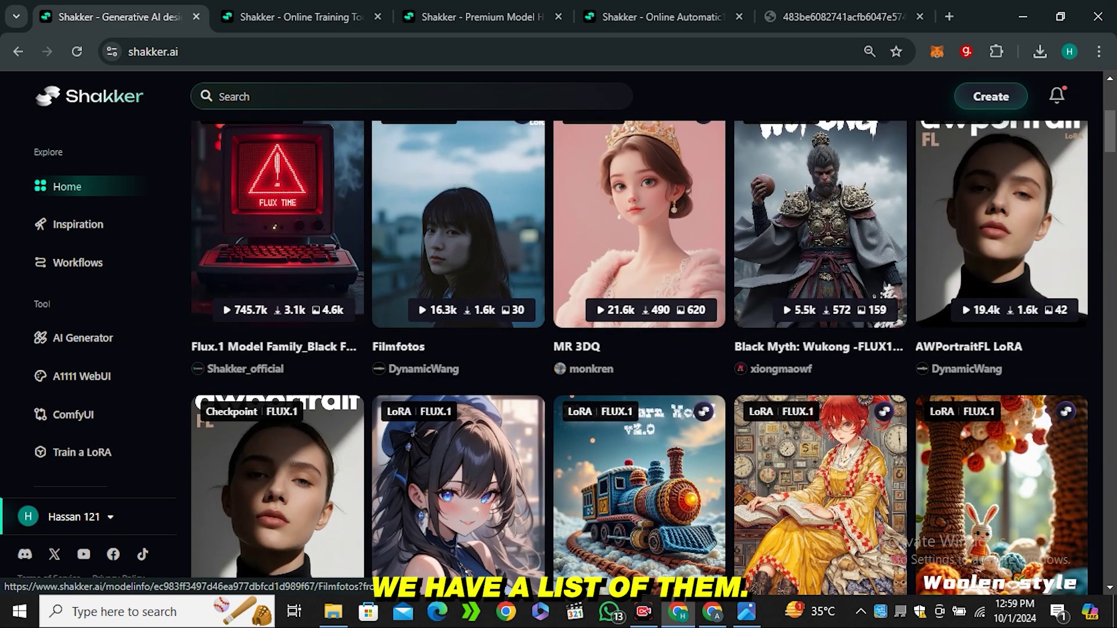
scroll(458, 379, down, 3)
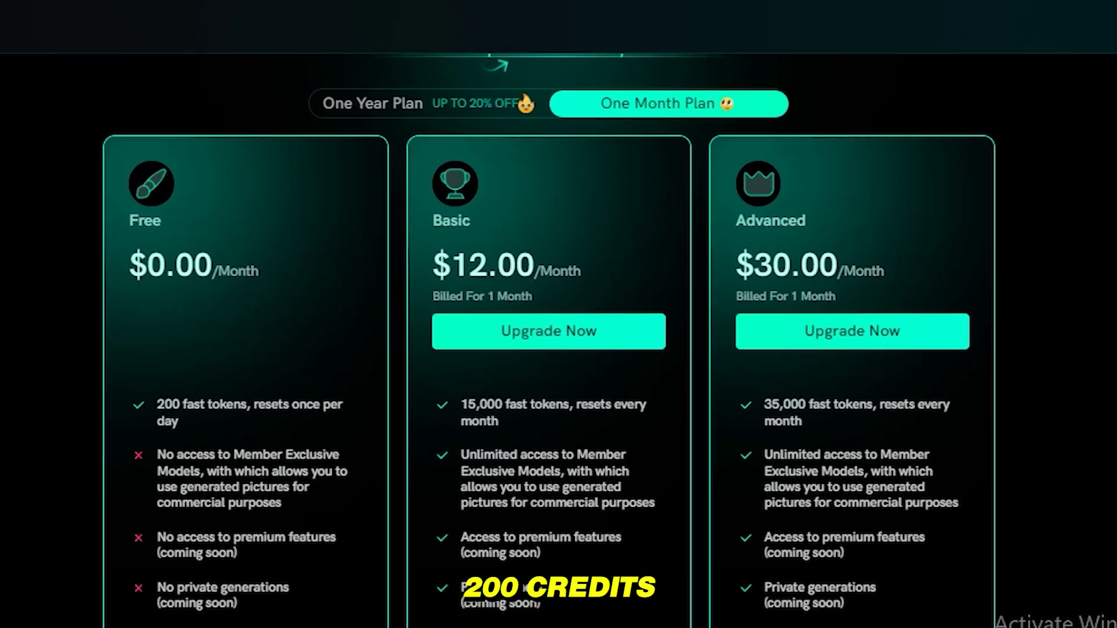
Check the Free plan's fast token allowance on the membership page and highlight its text.
drag(265, 381, 305, 382)
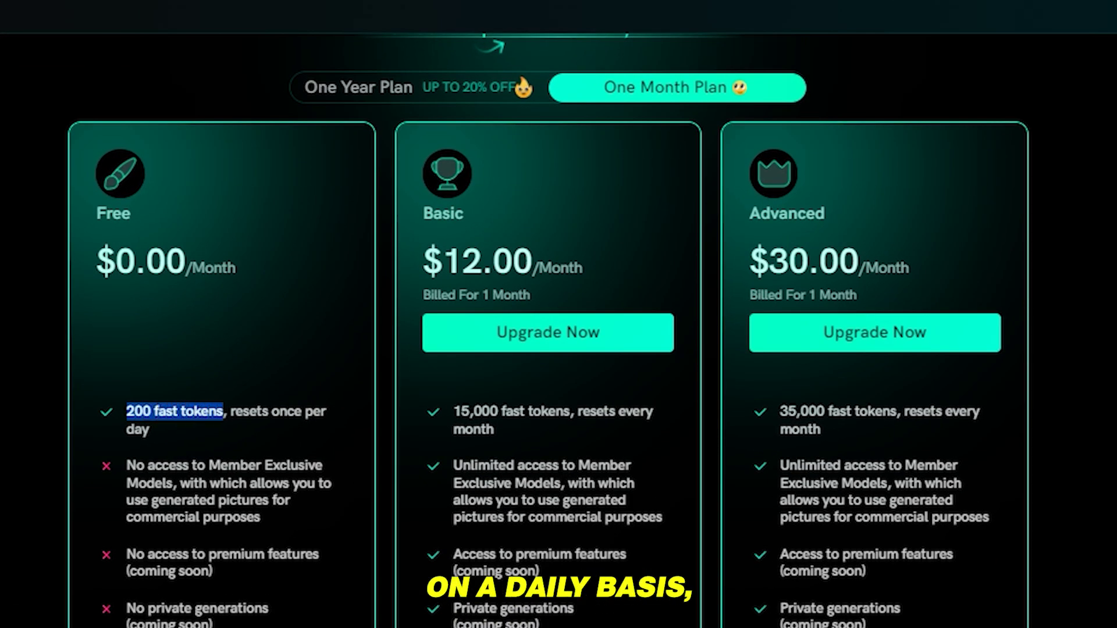
drag(223, 411, 227, 412)
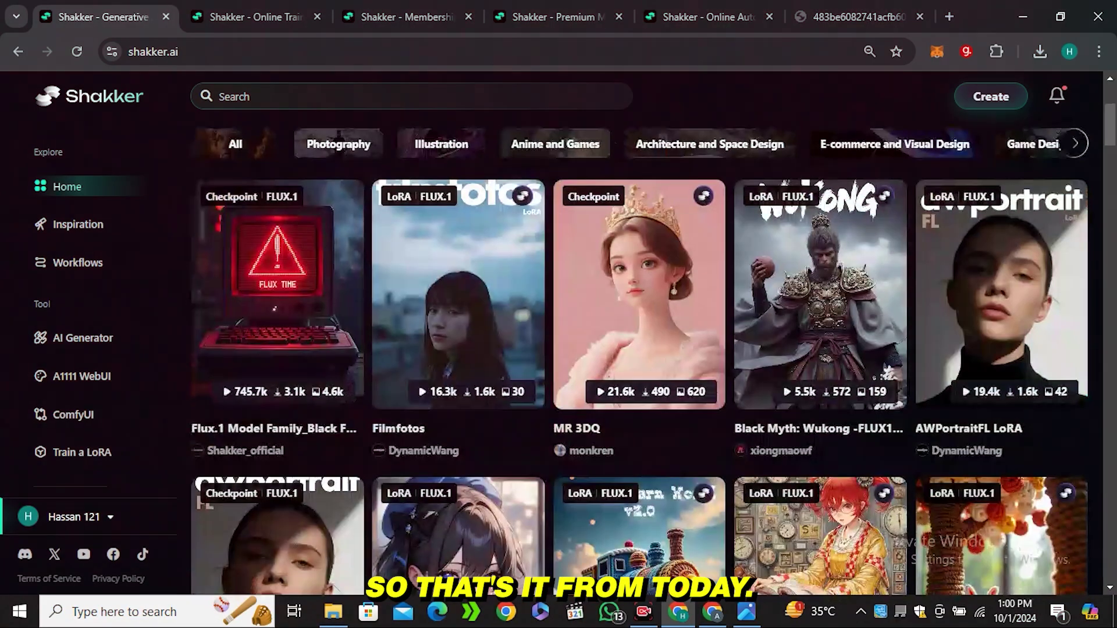
scroll(640, 506, down, 1)
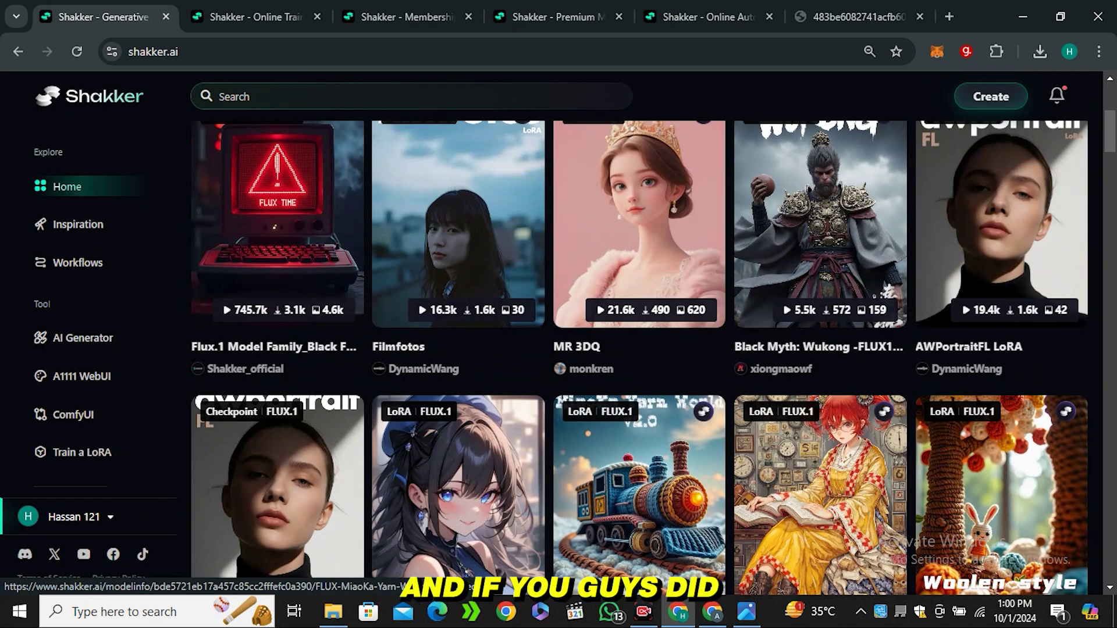
scroll(640, 506, down, 3)
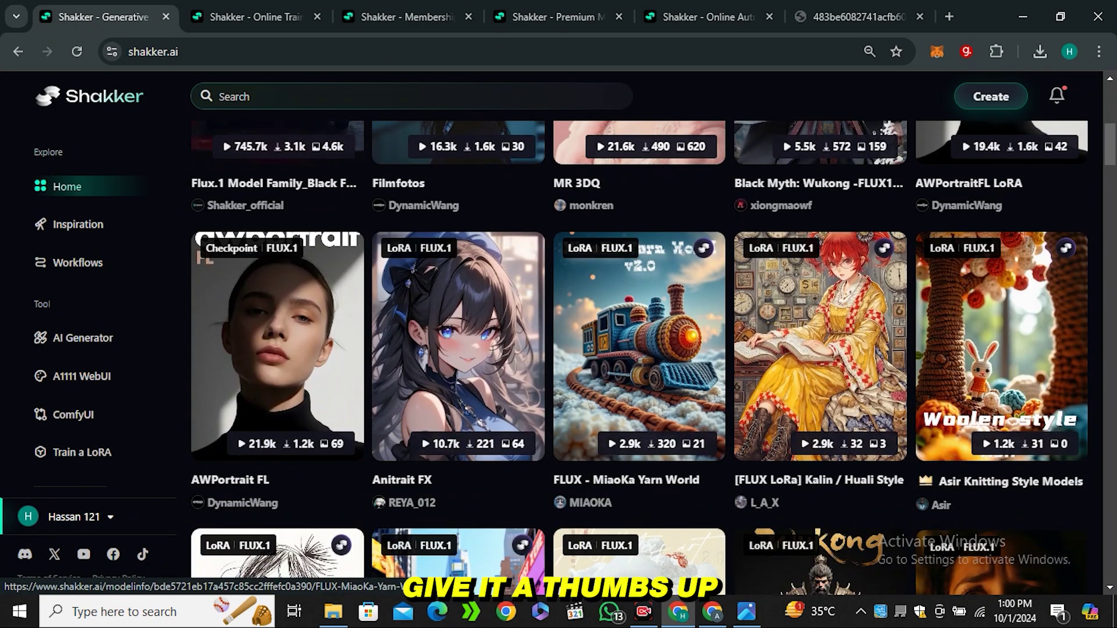